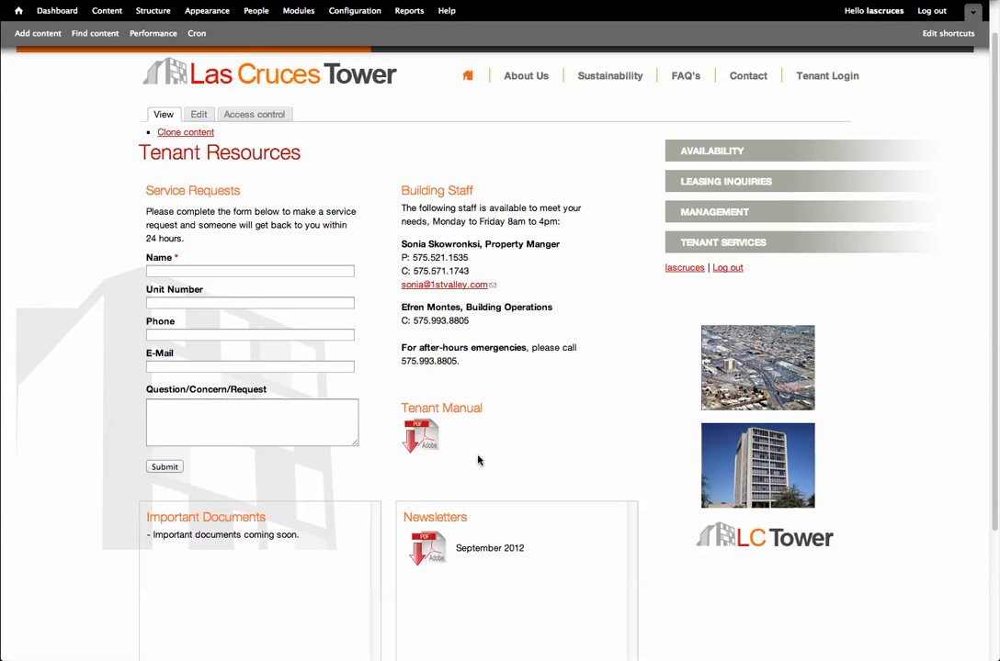
Open the Tenant Manual PDF to view it and return to the Tenant Resources page
click(433, 432)
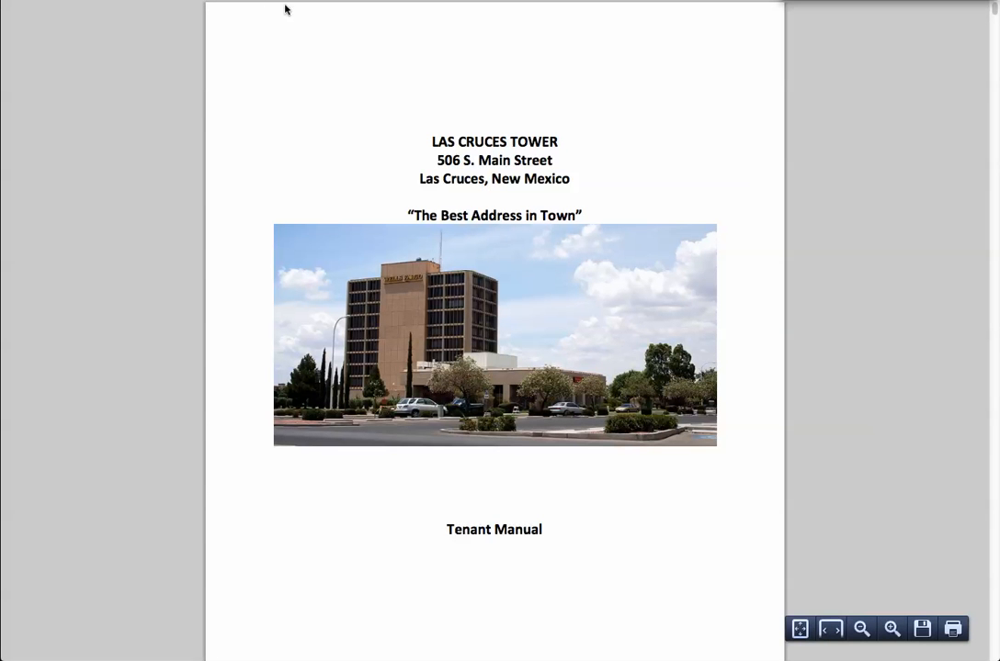
key(super+Left)
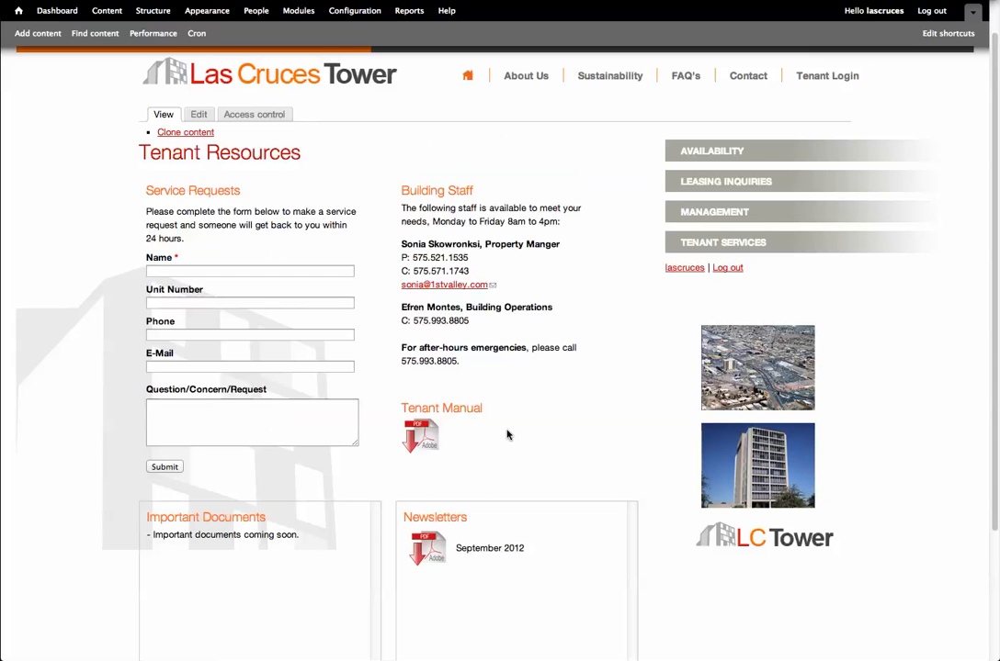
Open the Tenant Resources page for editing and browse the server files for the Tenant Manual icon's link
click(200, 117)
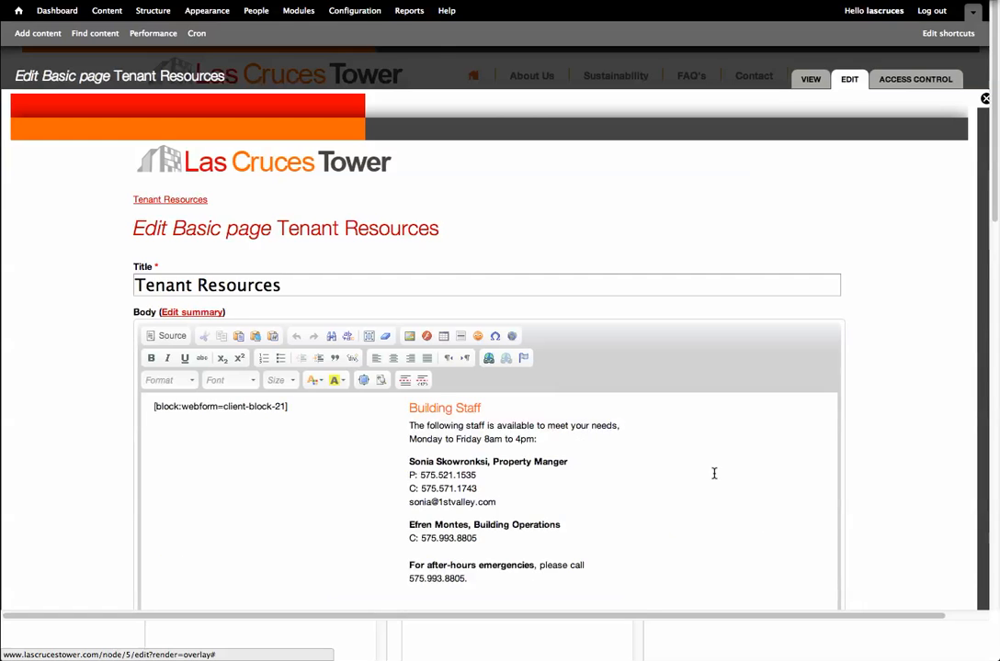
scroll(713, 470, down, 5)
double_click(428, 418)
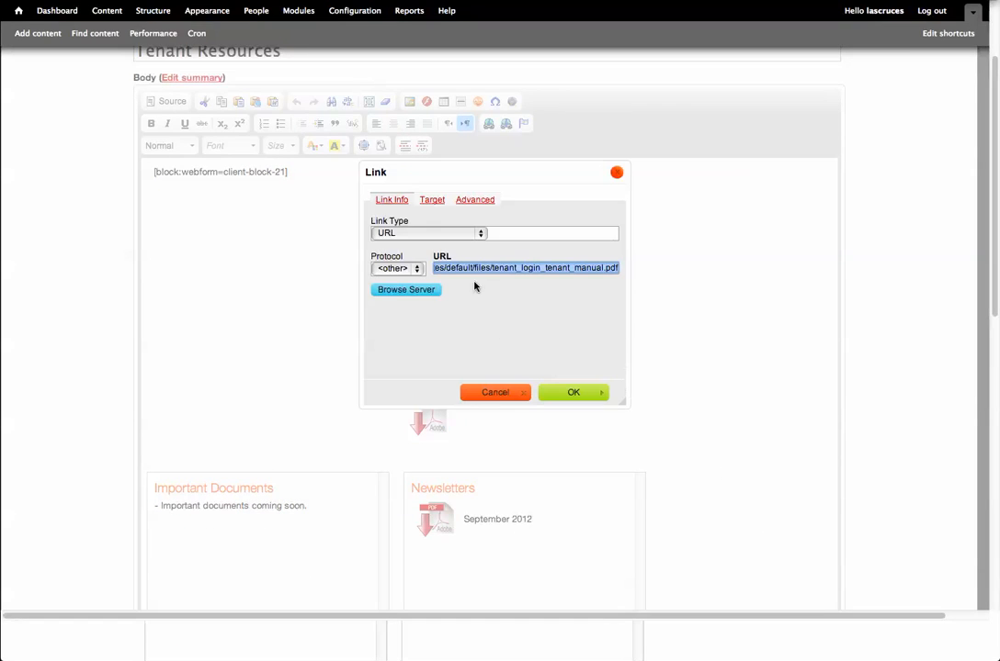
click(407, 290)
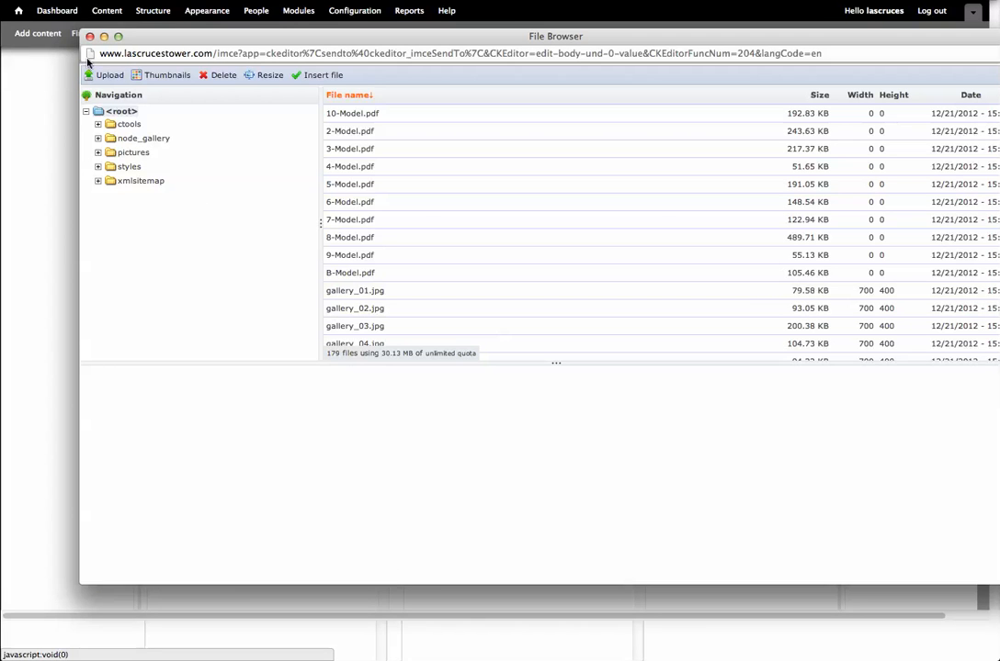
Upload tenant_login_1_newsletter2.pdf from the Las Cruces Tower folder under Clients to the server, without thumbnails
click(109, 77)
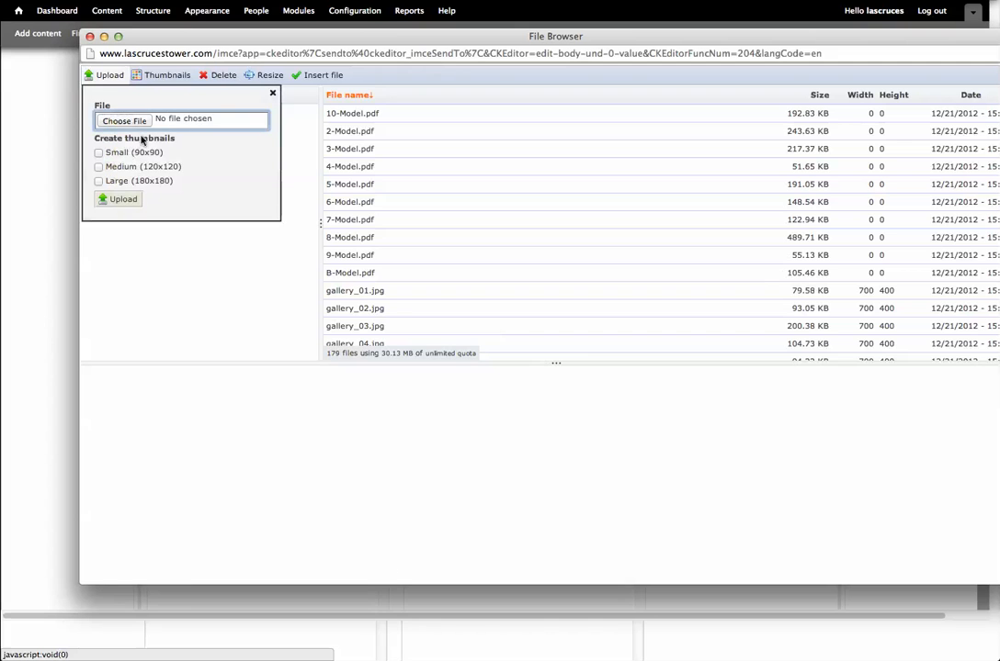
click(117, 121)
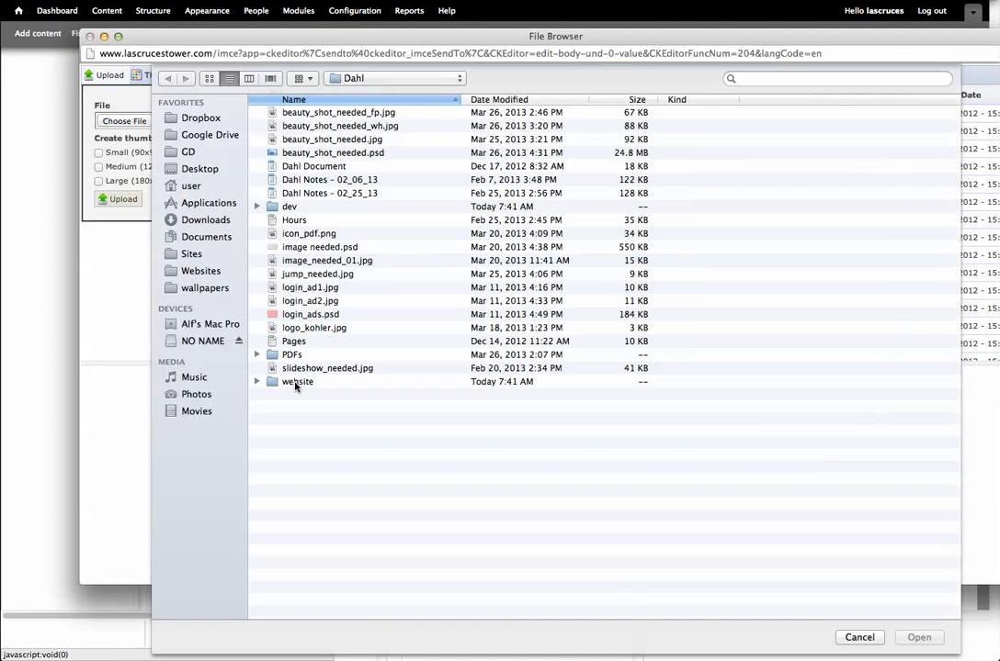
click(337, 78)
click(376, 94)
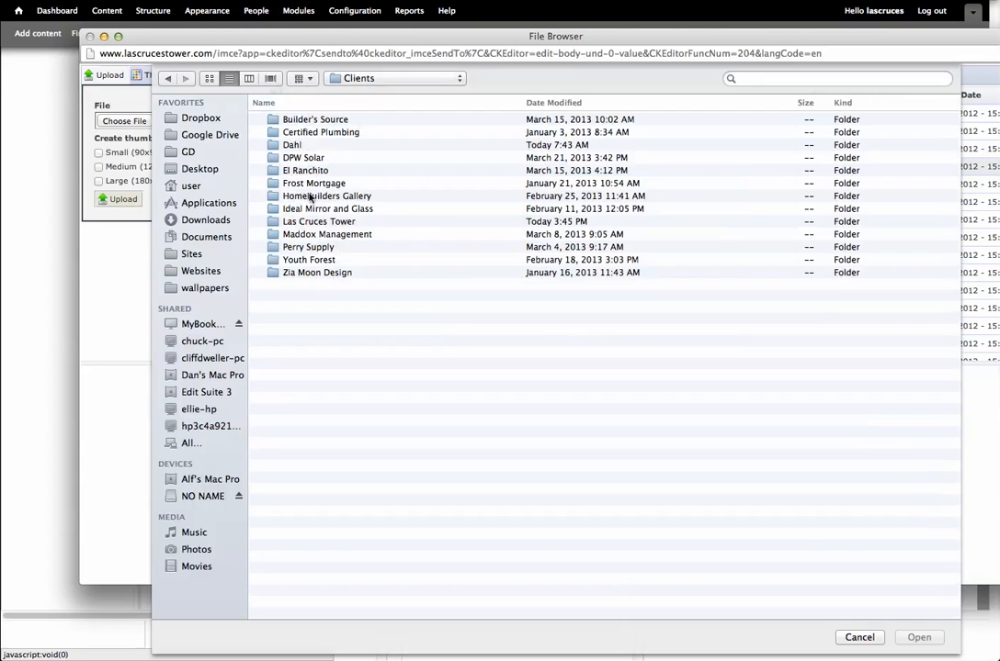
double_click(310, 224)
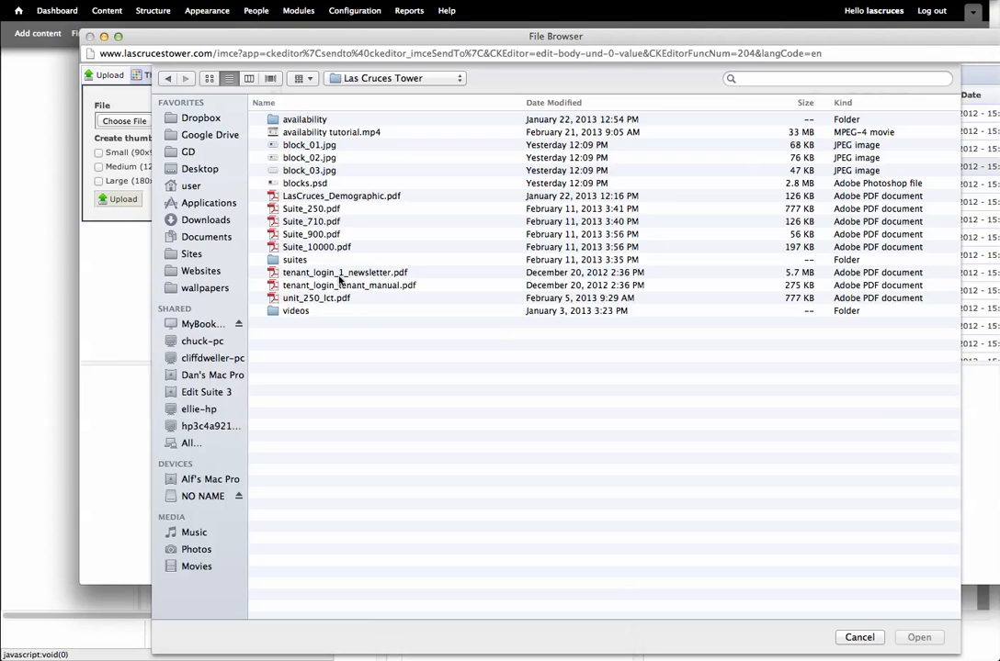
click(340, 276)
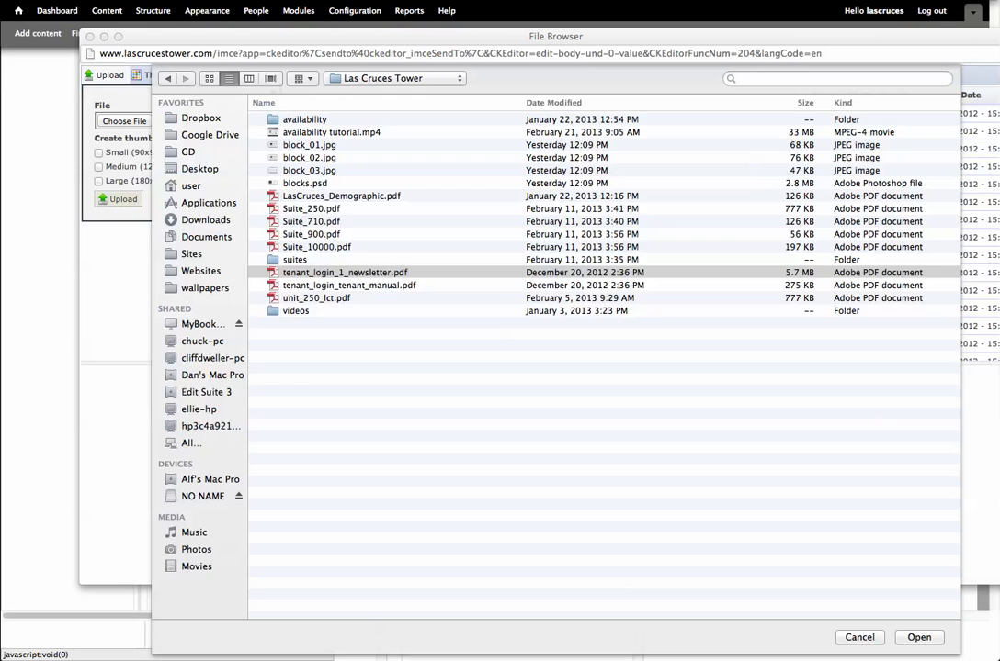
click(387, 273)
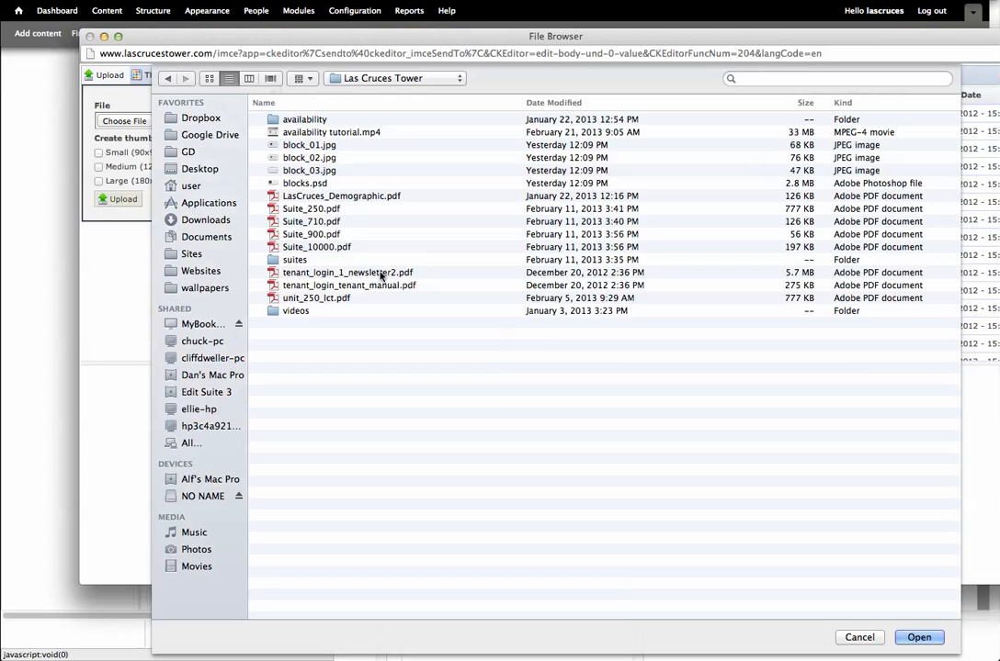
click(387, 272)
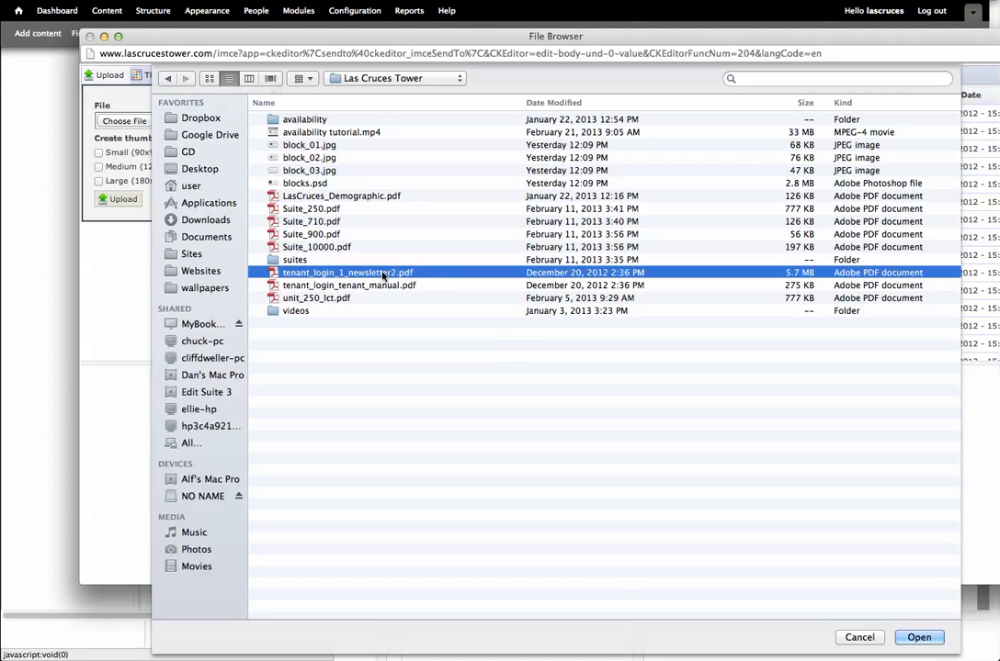
click(919, 638)
click(118, 199)
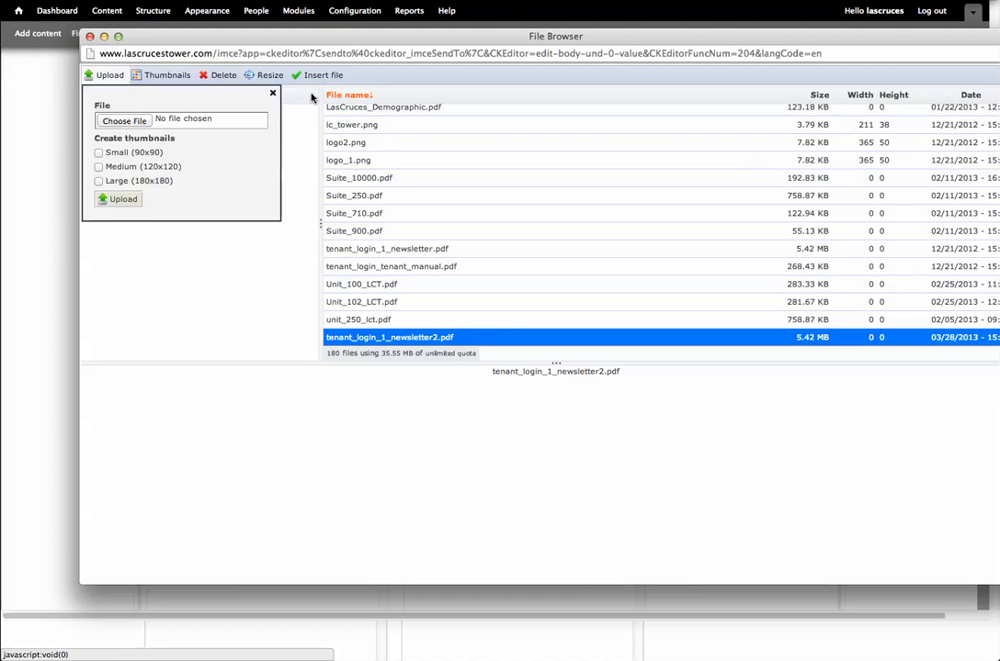
Insert tenant_login_1_newsletter2.pdf as the Tenant Manual icon's link URL and apply the link
click(371, 126)
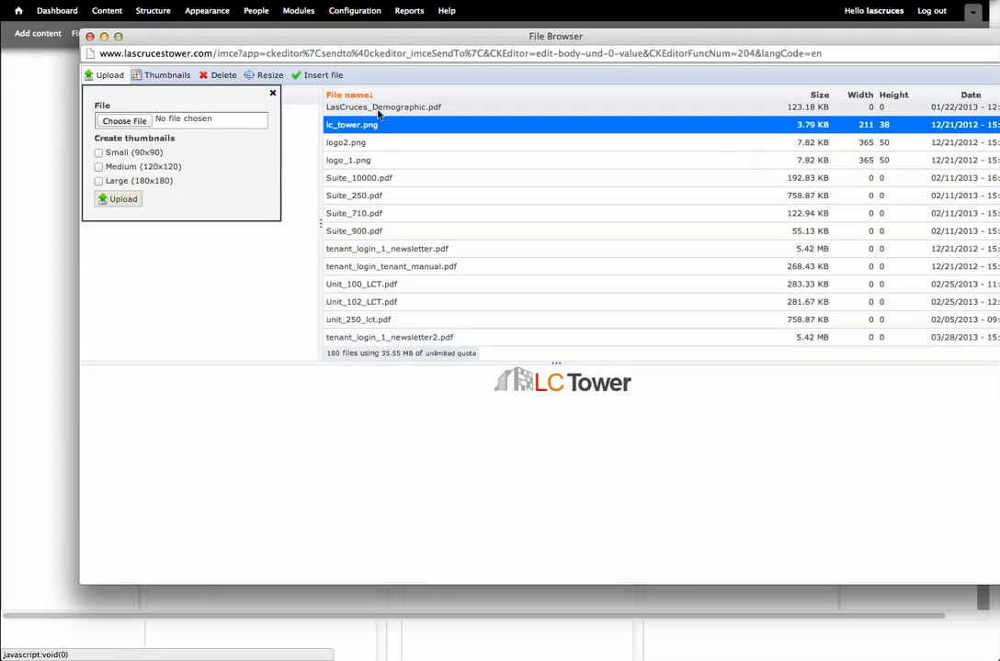
click(378, 109)
click(391, 337)
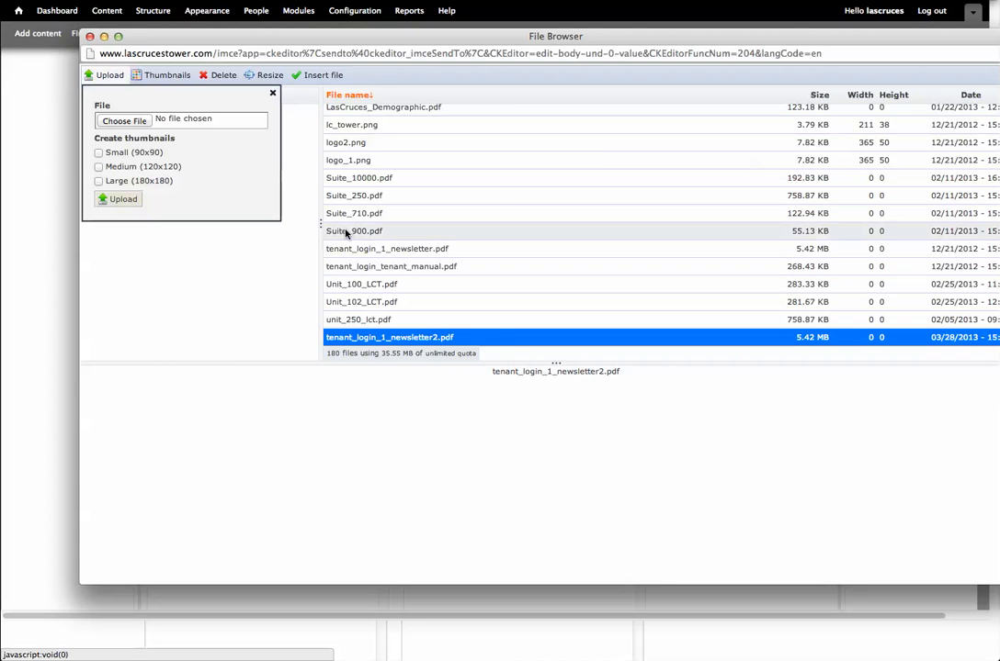
click(320, 75)
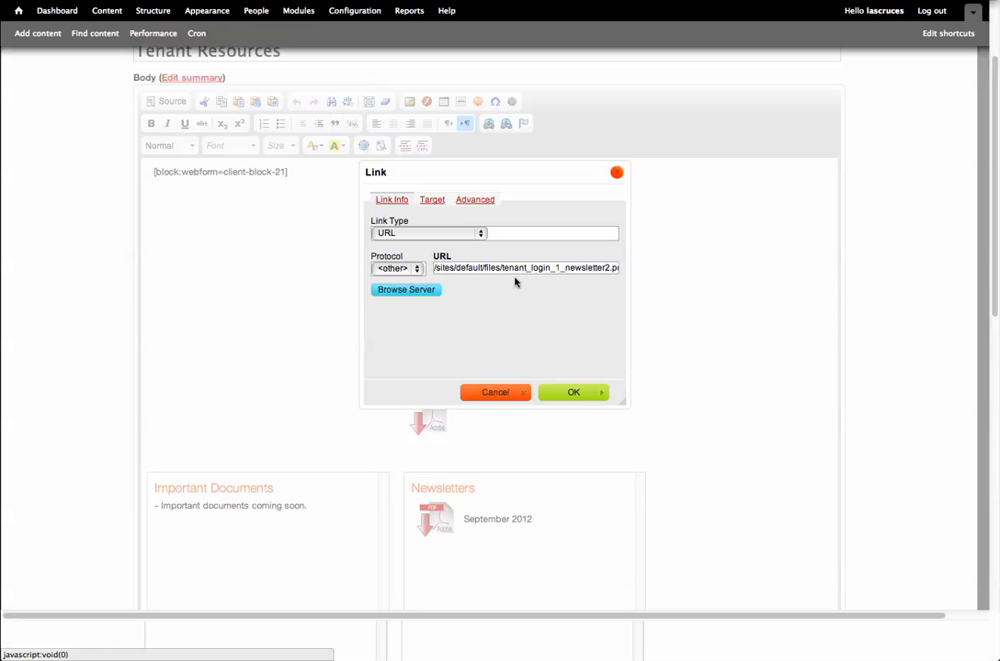
click(573, 393)
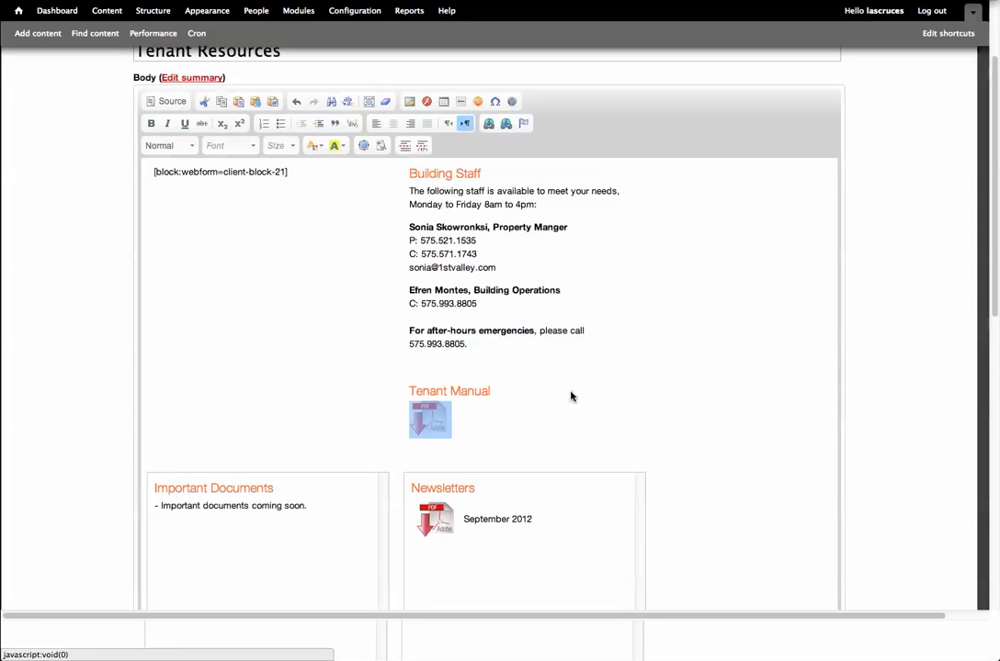
Save the Tenant Resources page and test the Tenant Manual PDF link
scroll(510, 321, down, 10)
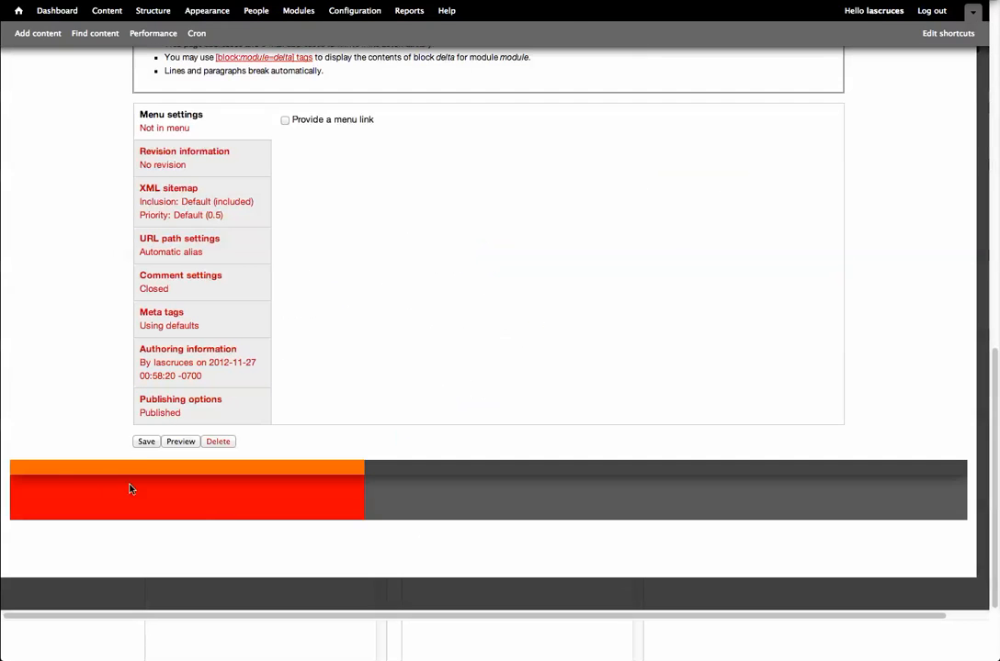
click(146, 442)
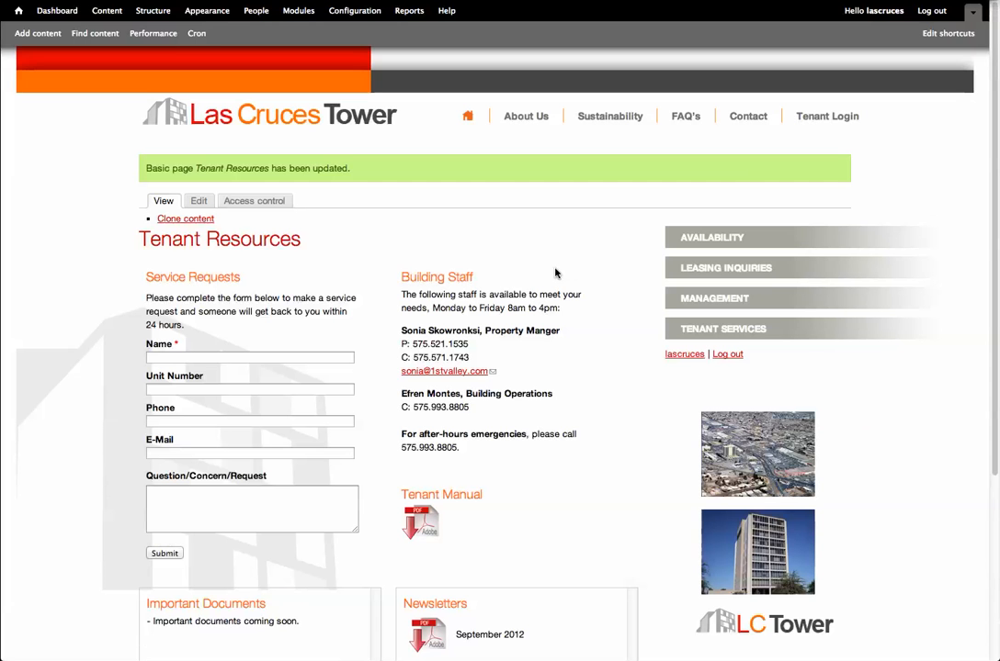
click(419, 522)
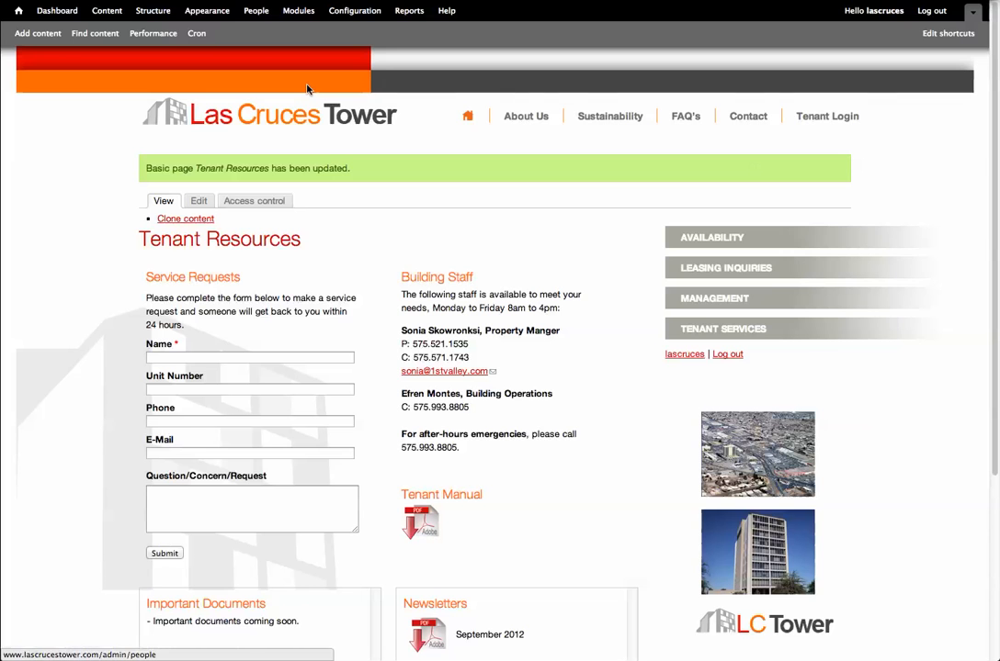
Reopen the page for editing and set the Tenant Manual icon's link target to New Window (_blank)
click(198, 201)
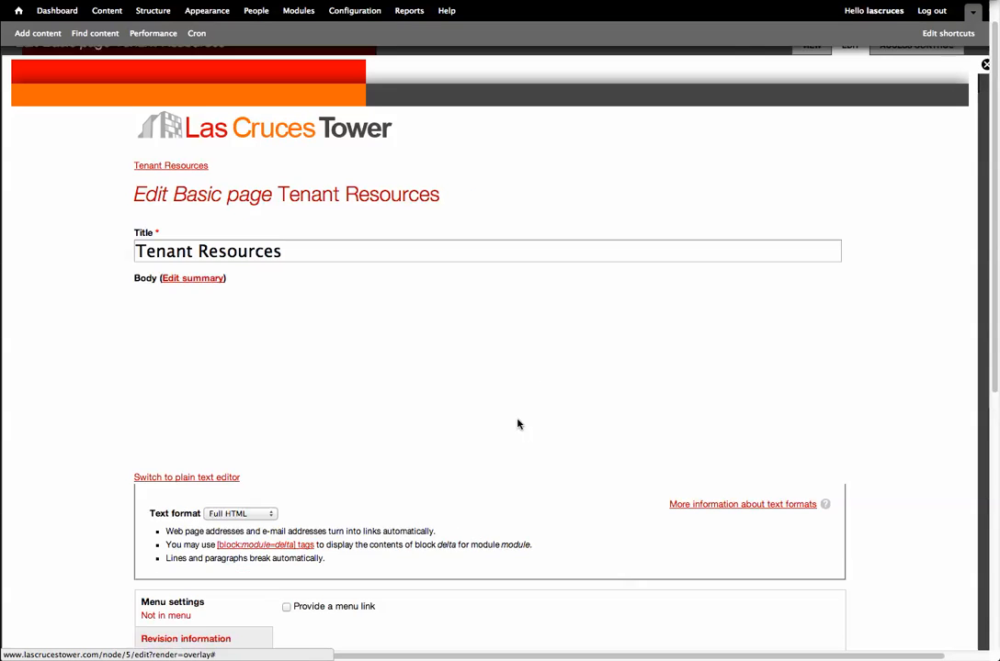
scroll(518, 418, down, 5)
double_click(441, 346)
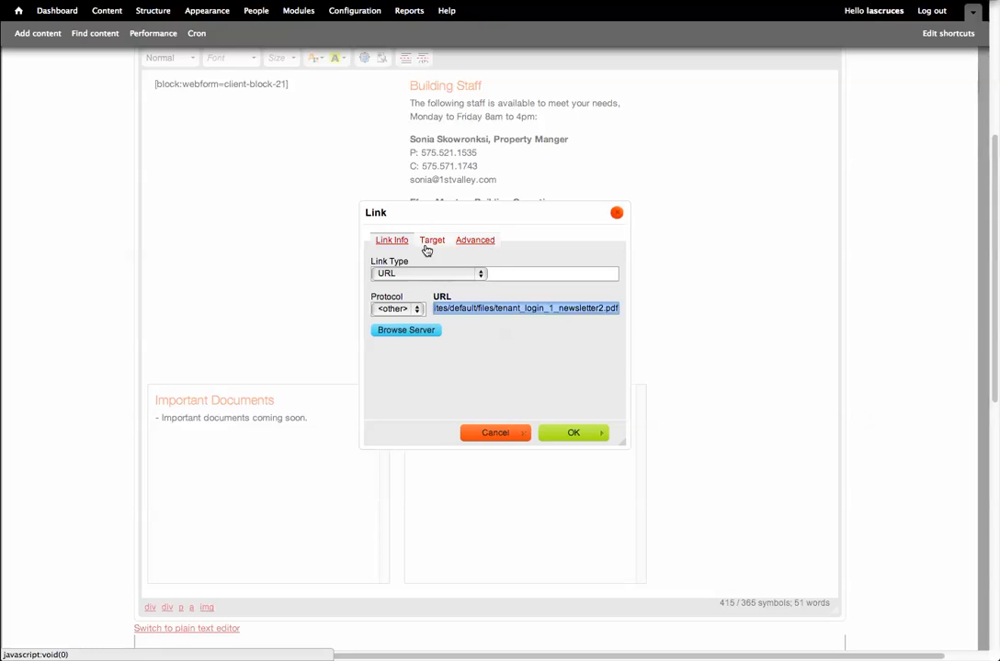
click(437, 242)
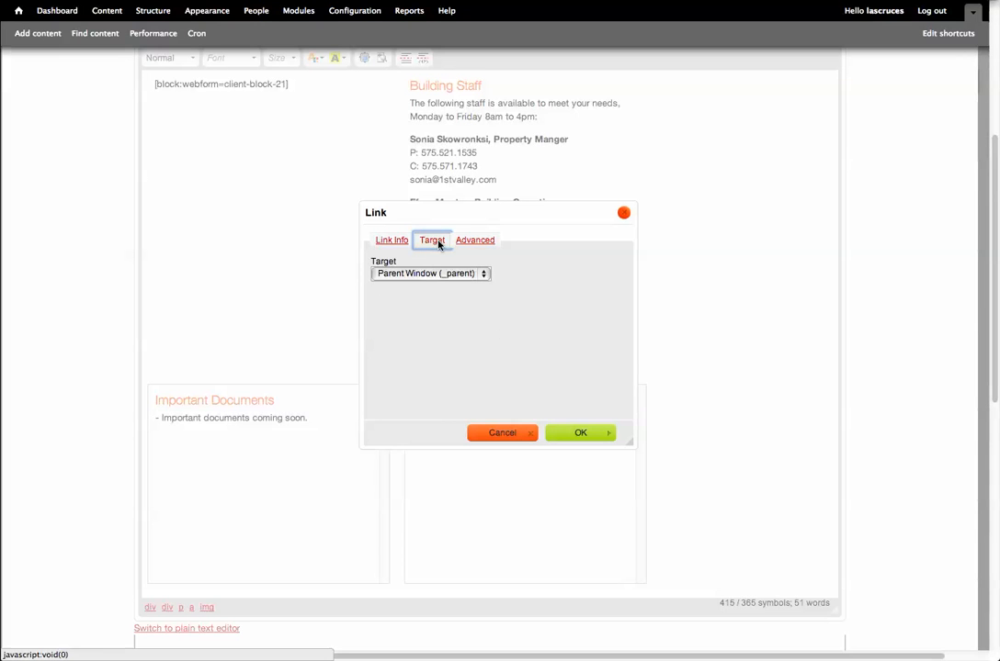
click(485, 273)
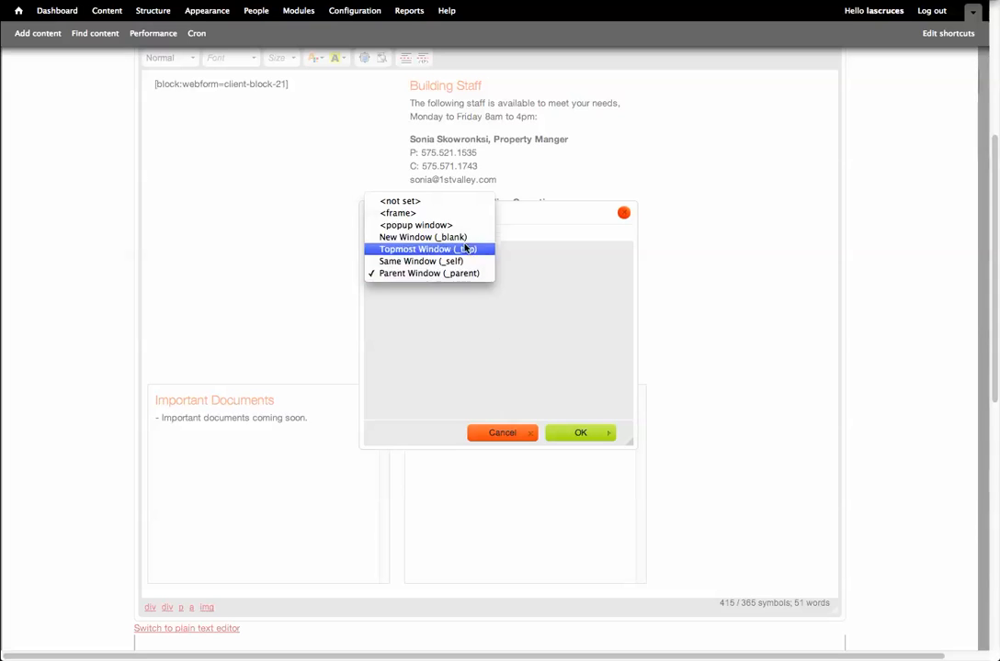
click(455, 238)
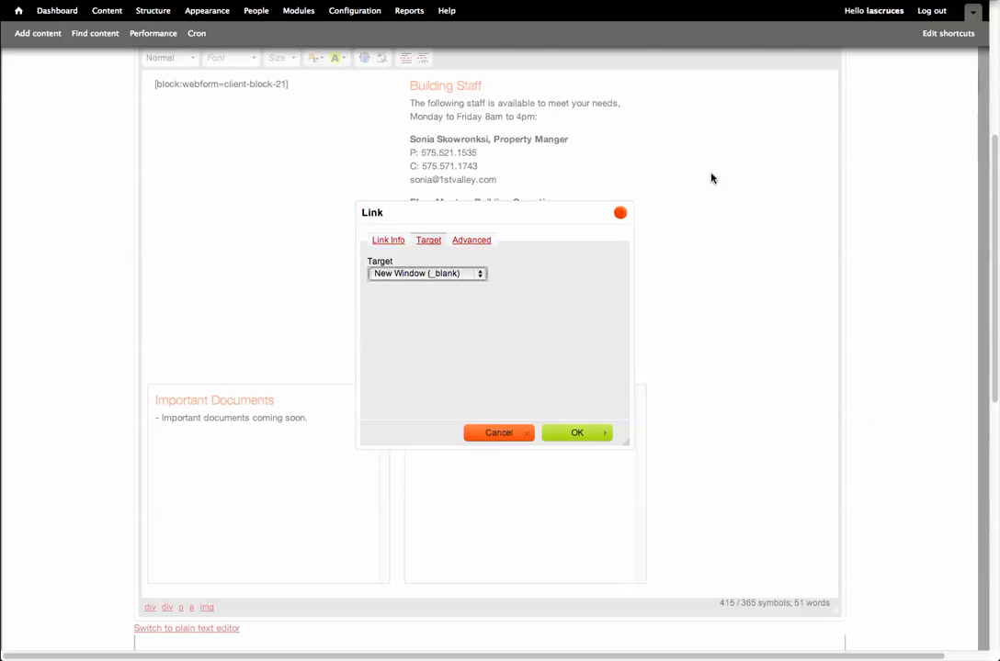
click(576, 434)
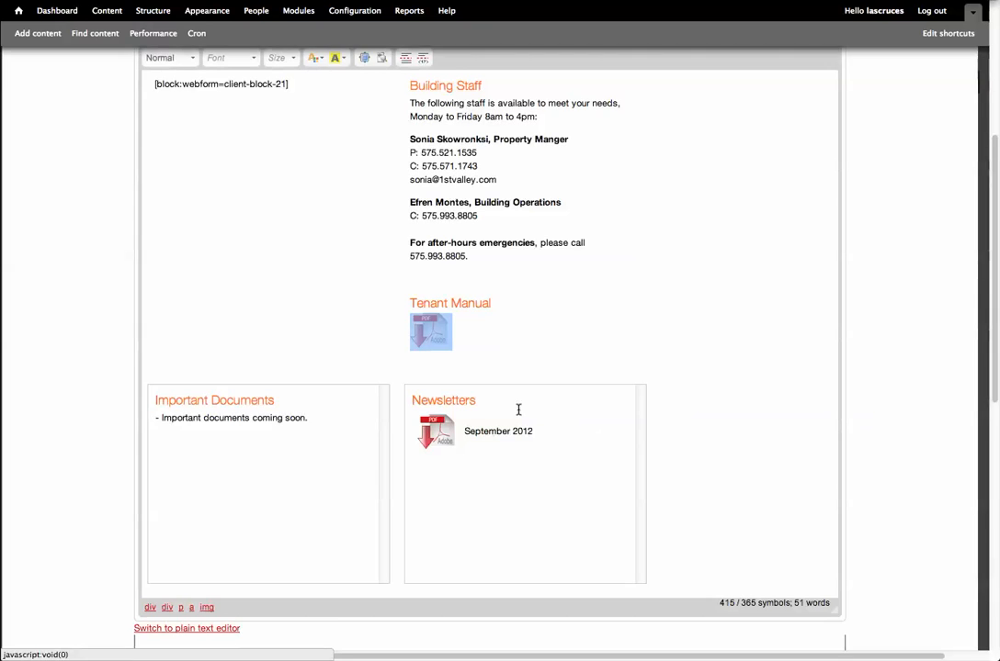
Change the Tenant Manual icon's link to the server file tenant_login_tenant_manual.pdf
double_click(424, 340)
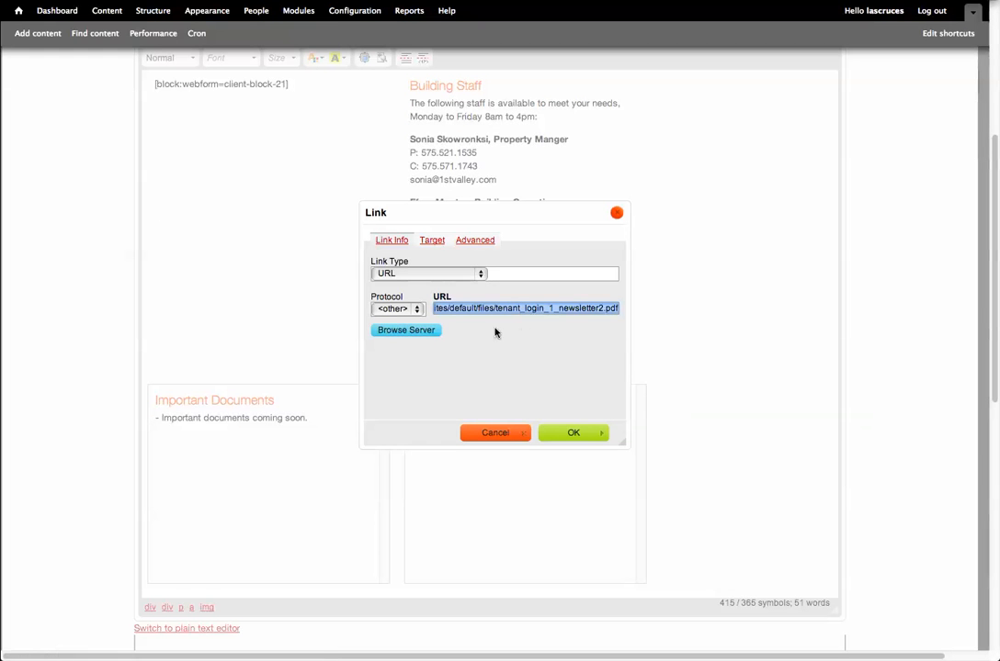
click(401, 335)
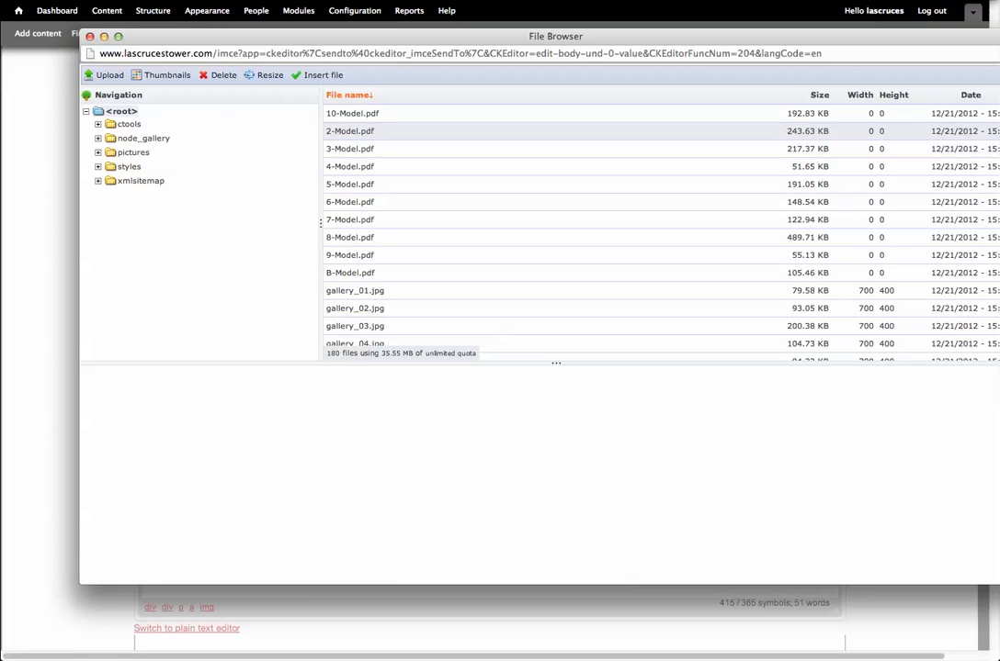
scroll(981, 184, down, 15)
scroll(661, 230, down, 6)
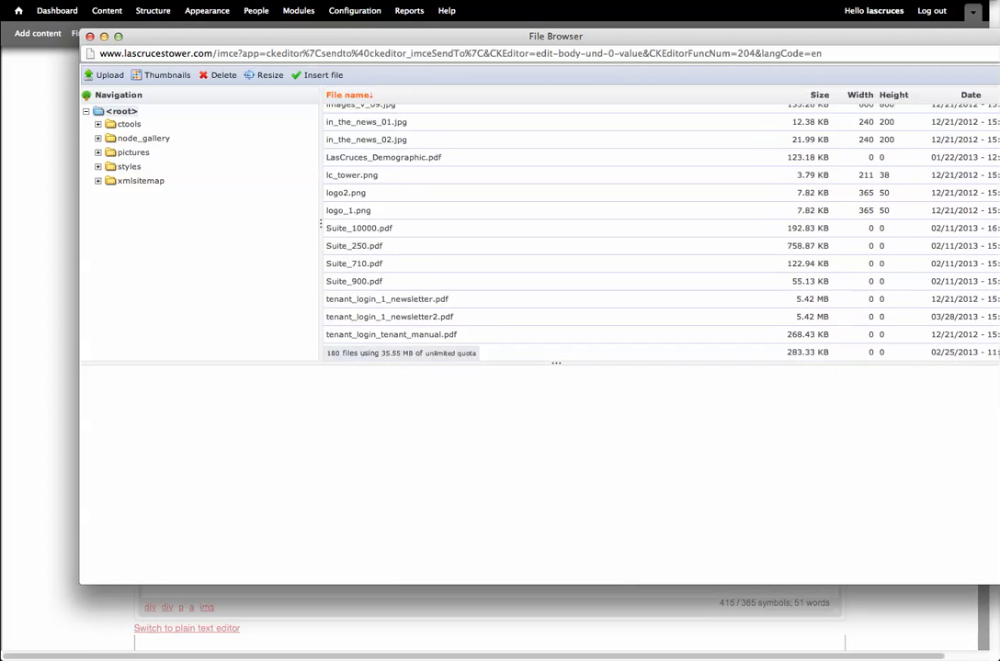
click(407, 287)
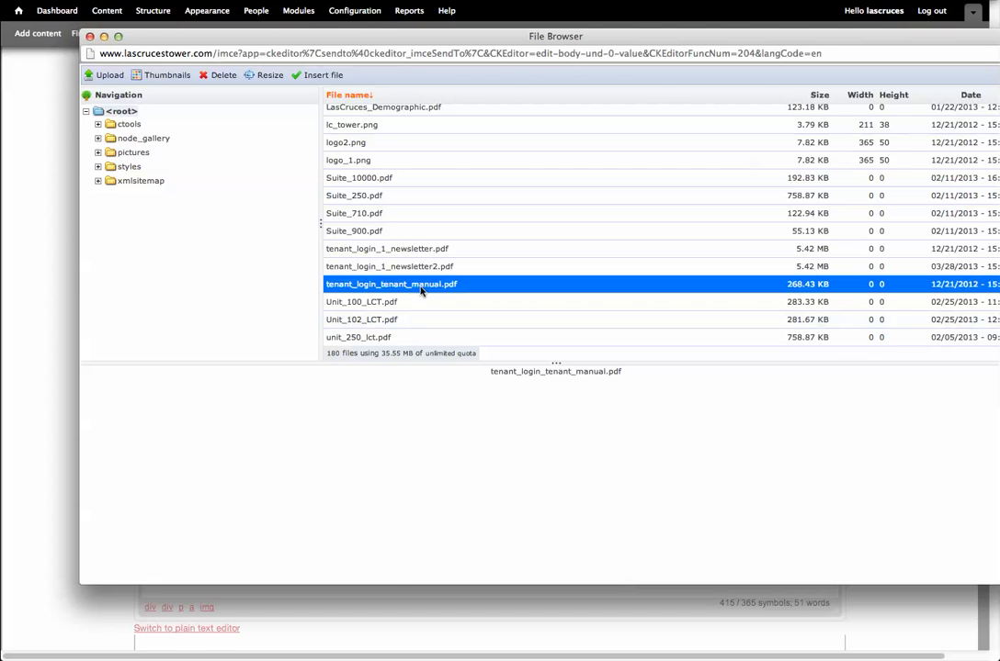
click(323, 78)
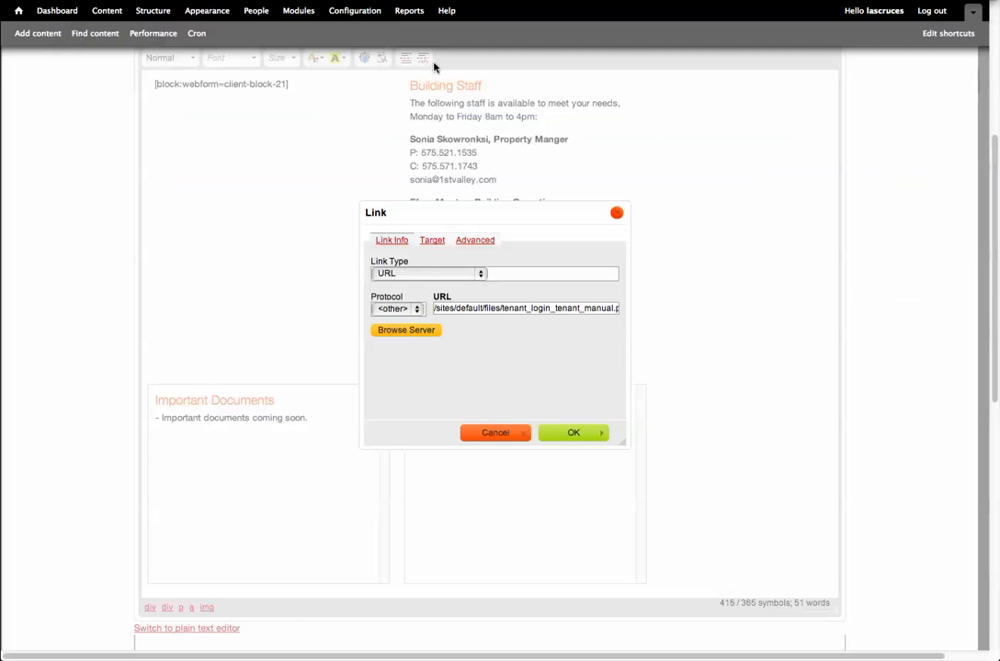
click(573, 434)
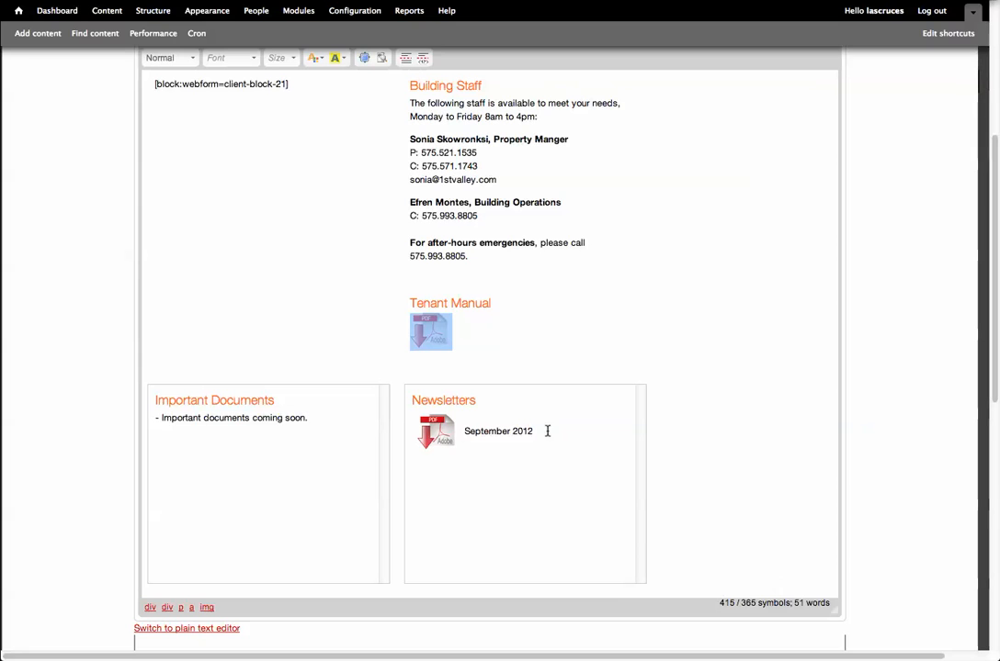
Copy the September 2012 newsletter entry with its PDF icon and paste two copies below it in the Newsletters box
click(546, 432)
drag(581, 433, 423, 436)
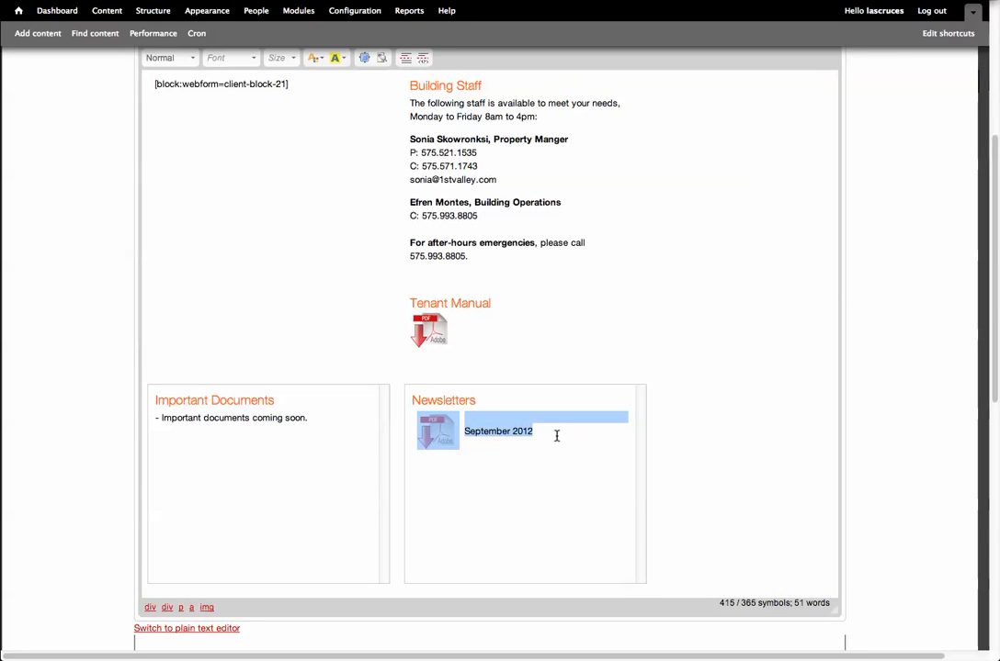
right_click(508, 434)
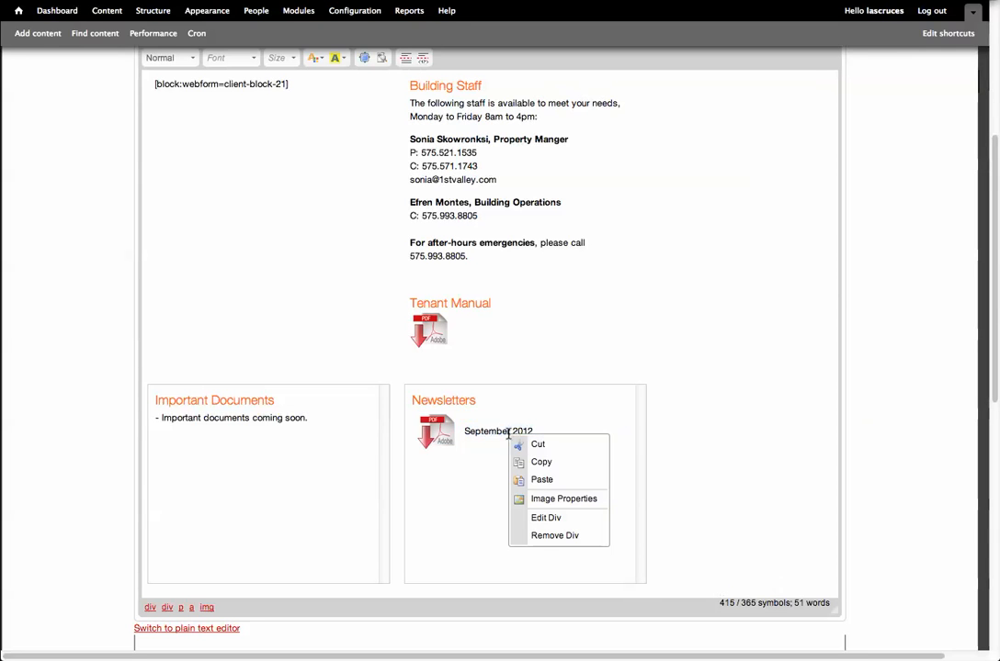
click(547, 417)
drag(547, 431, 424, 434)
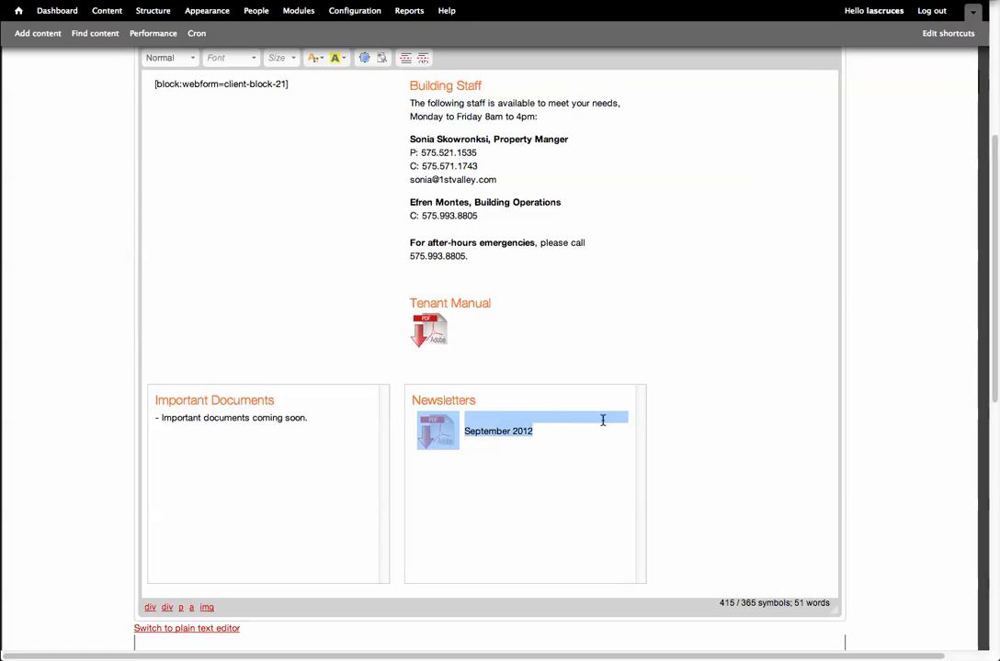
click(556, 430)
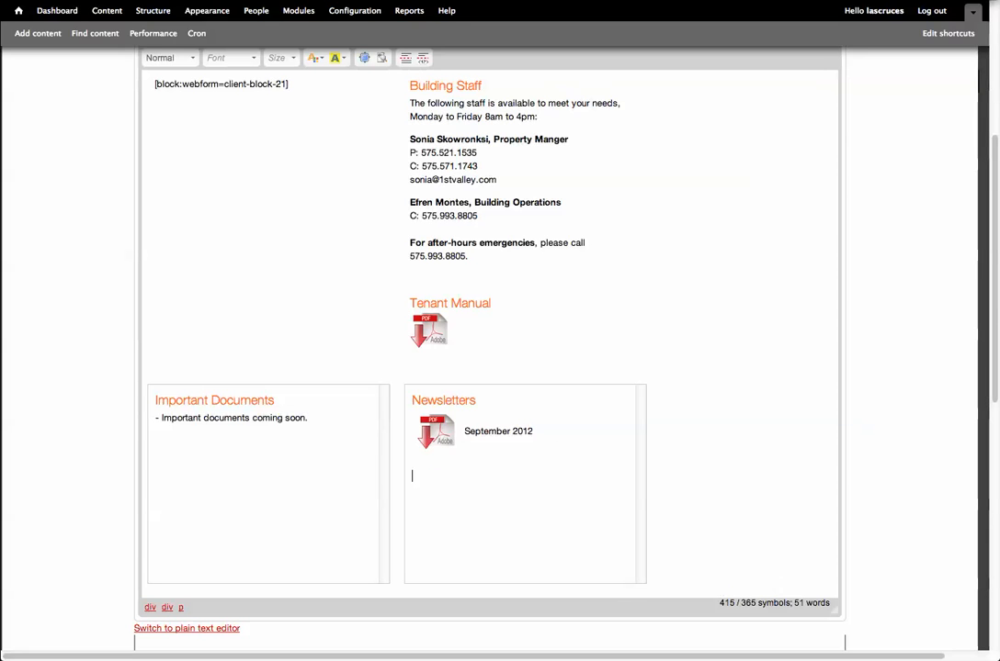
key(ctrl+v)
key(Return)
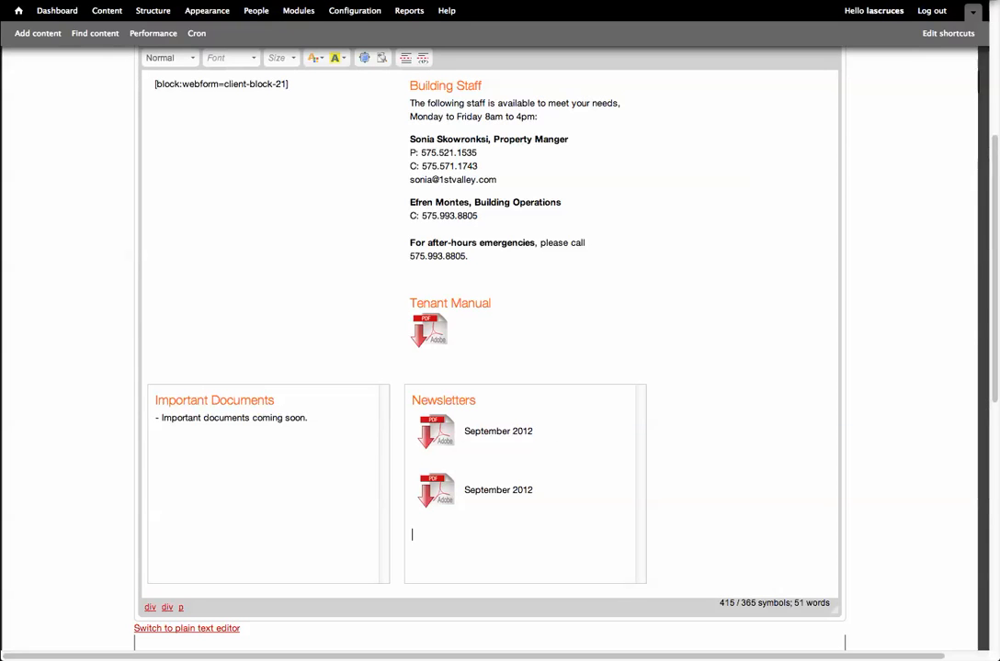
key(ctrl+v)
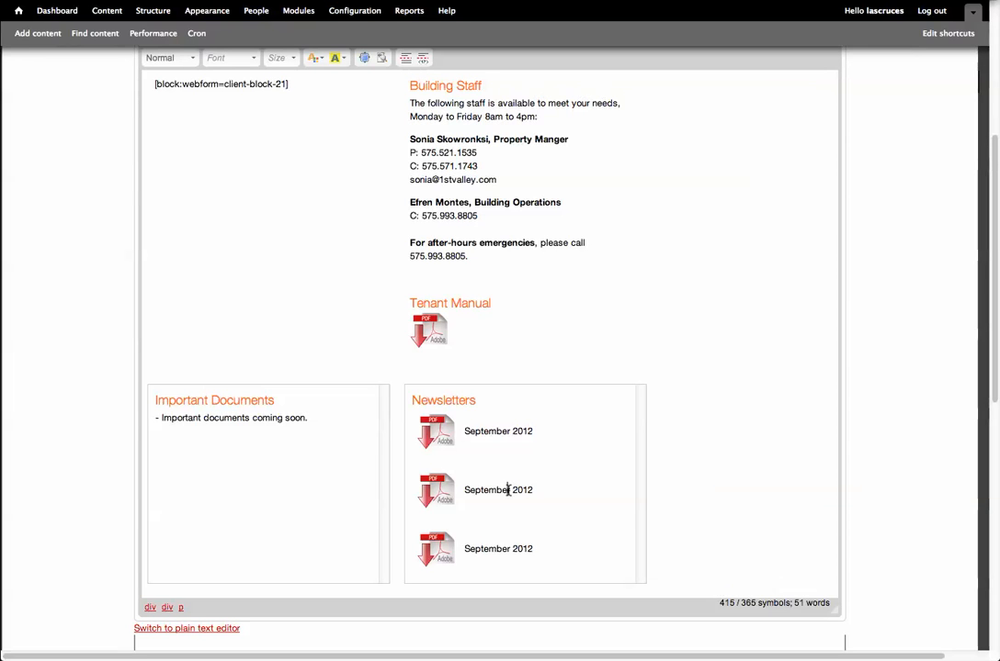
Relabel the two copied newsletter entries as October 2012 and November 2012
drag(510, 490, 464, 490)
text(October)
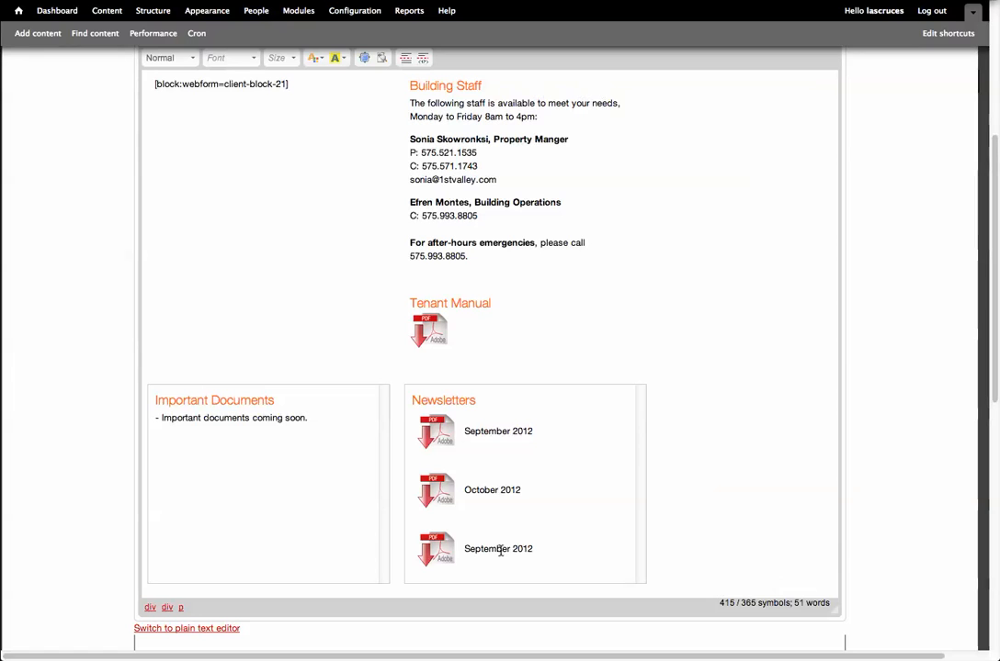
drag(511, 548, 462, 548)
text(Novembr)
drag(499, 549, 496, 548)
text(be)
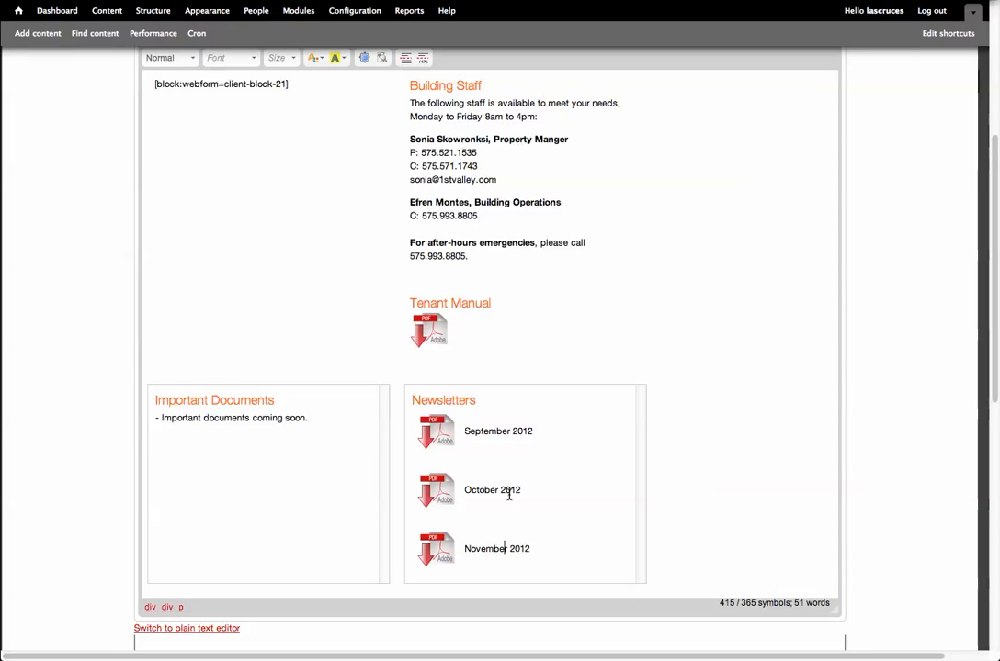
Change the October 2012 icon's link to the server file tenant_login_1_newsletter2.pdf
double_click(442, 497)
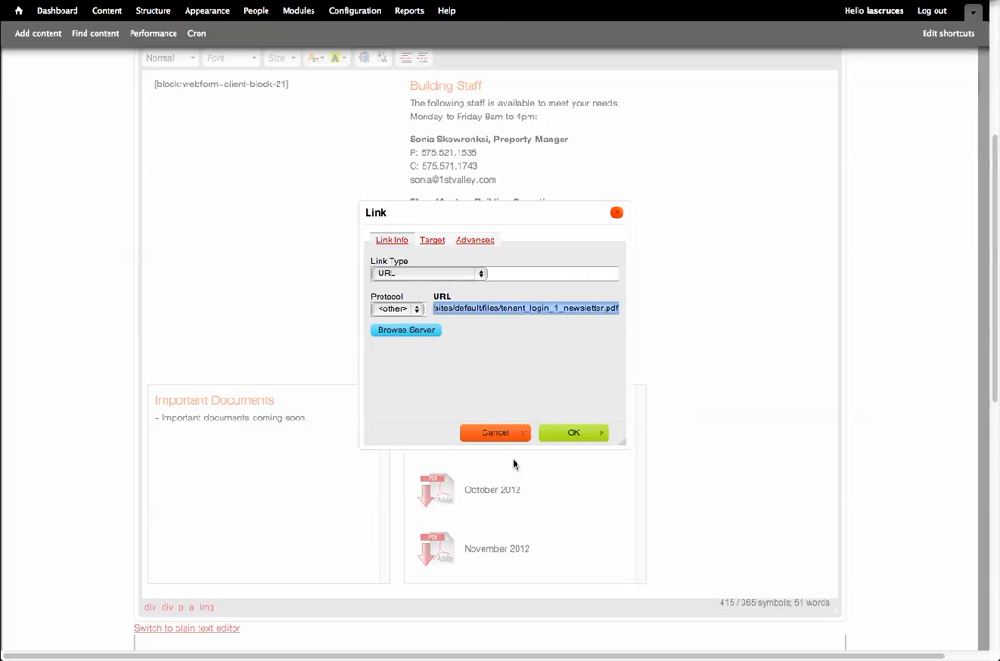
click(404, 330)
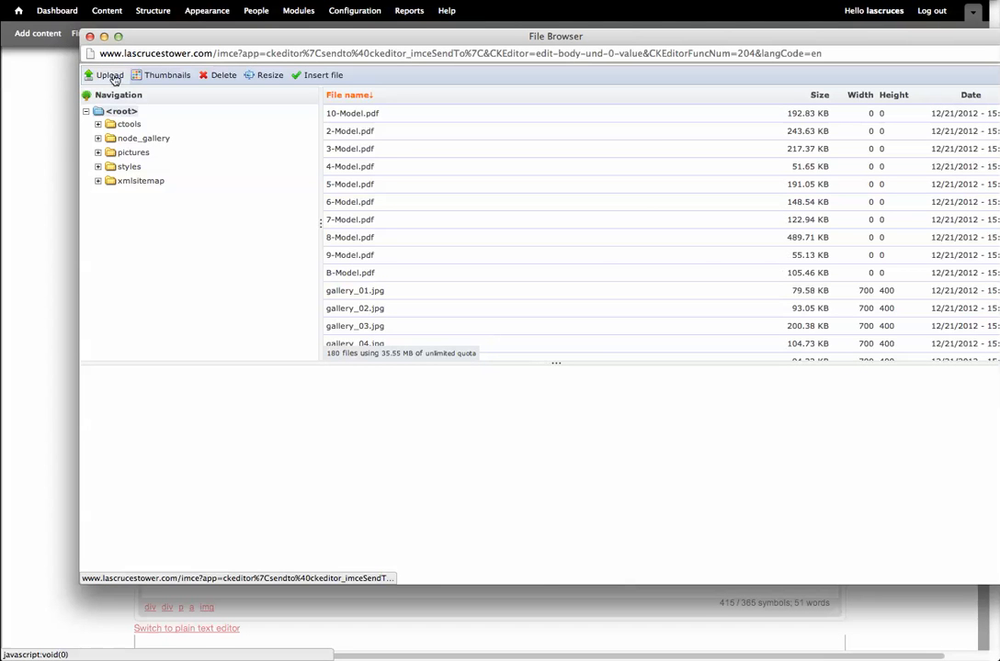
click(109, 75)
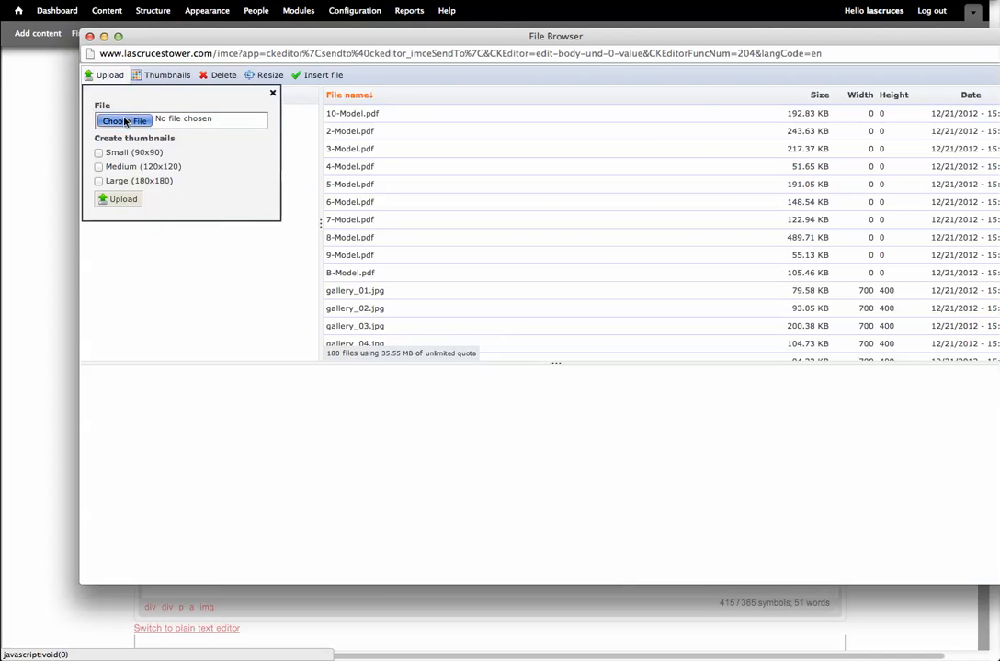
click(119, 122)
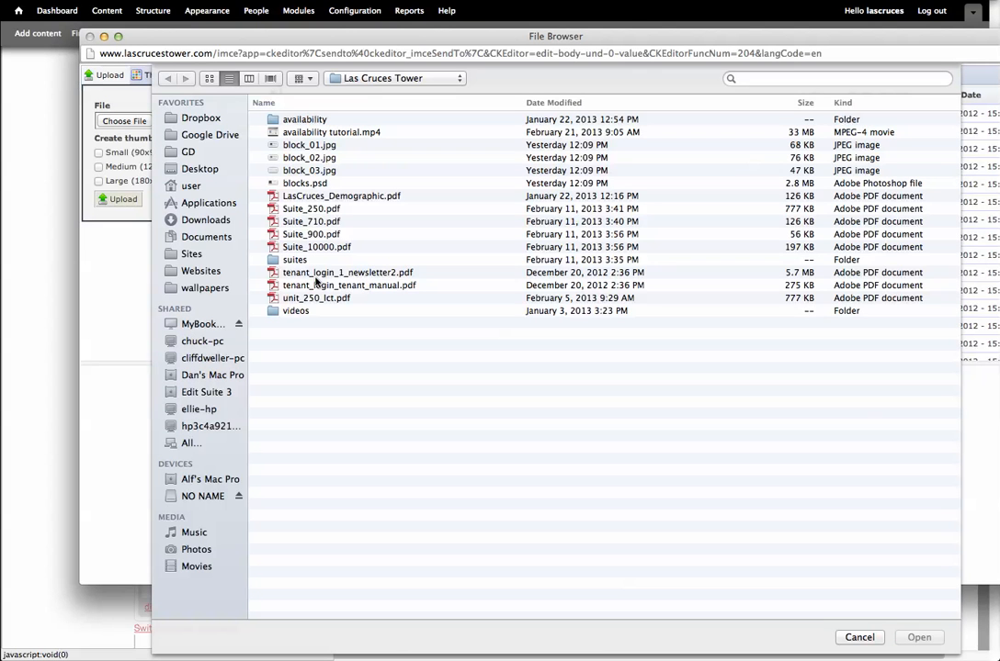
click(873, 639)
scroll(446, 288, down, 20)
click(435, 272)
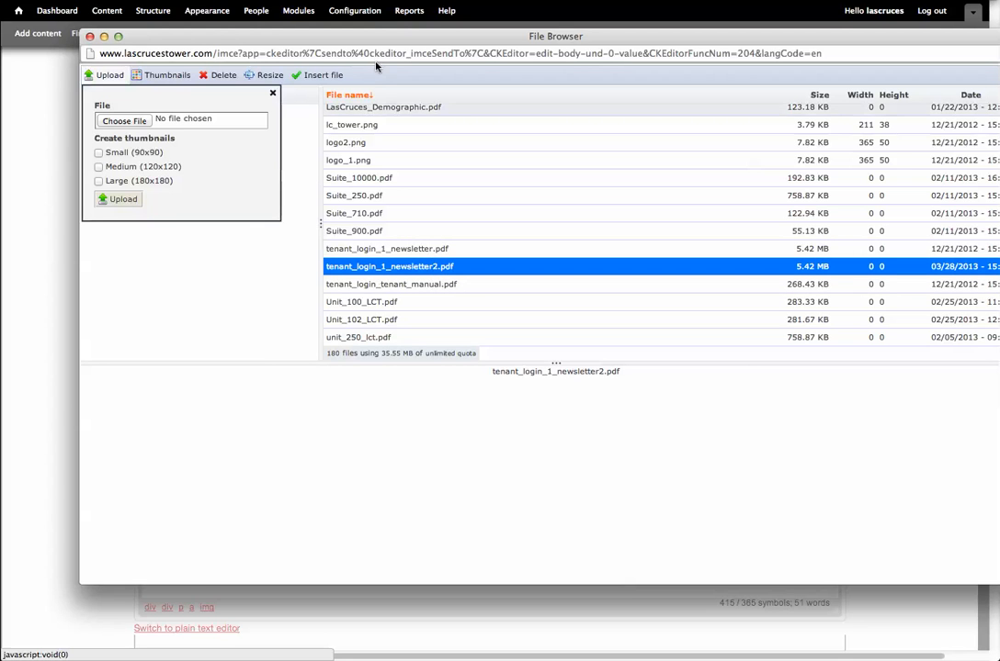
click(331, 76)
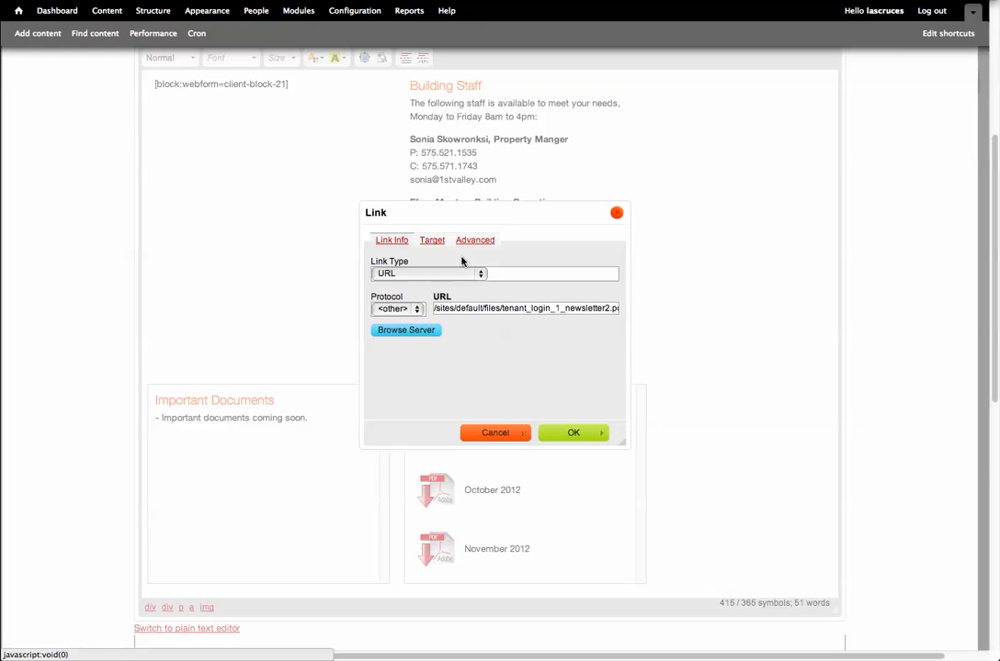
Set the October 2012 icon's link target to New Window (_blank) and apply the link
click(436, 242)
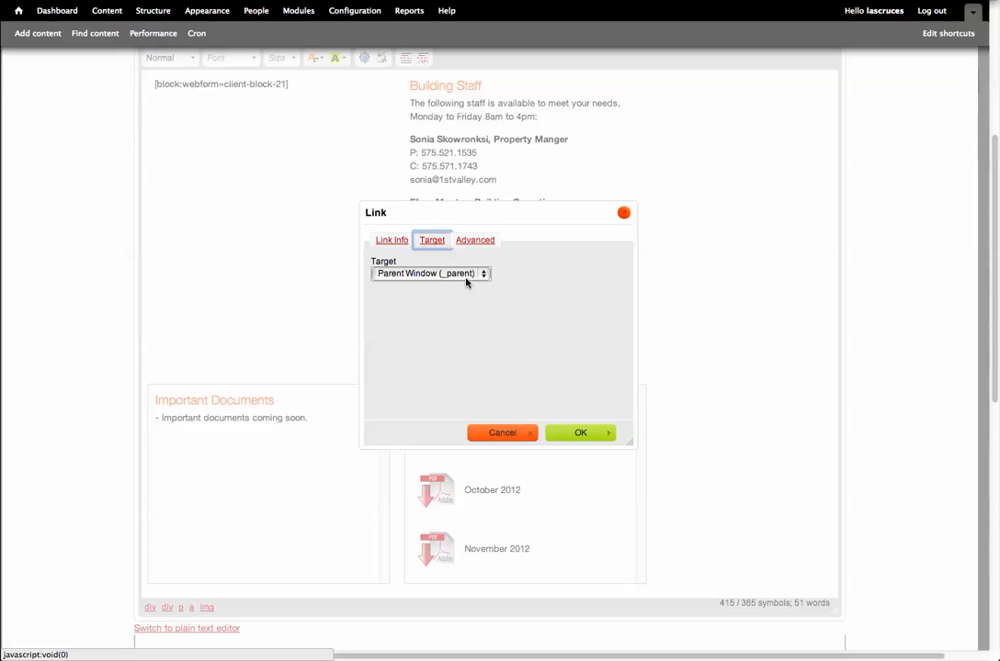
click(478, 273)
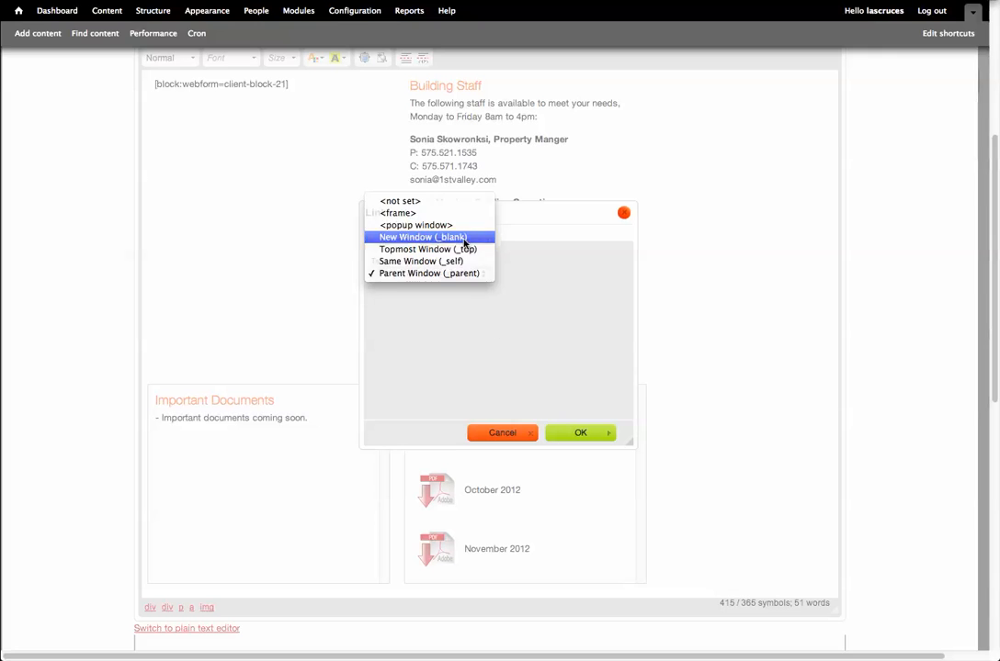
click(492, 230)
click(581, 434)
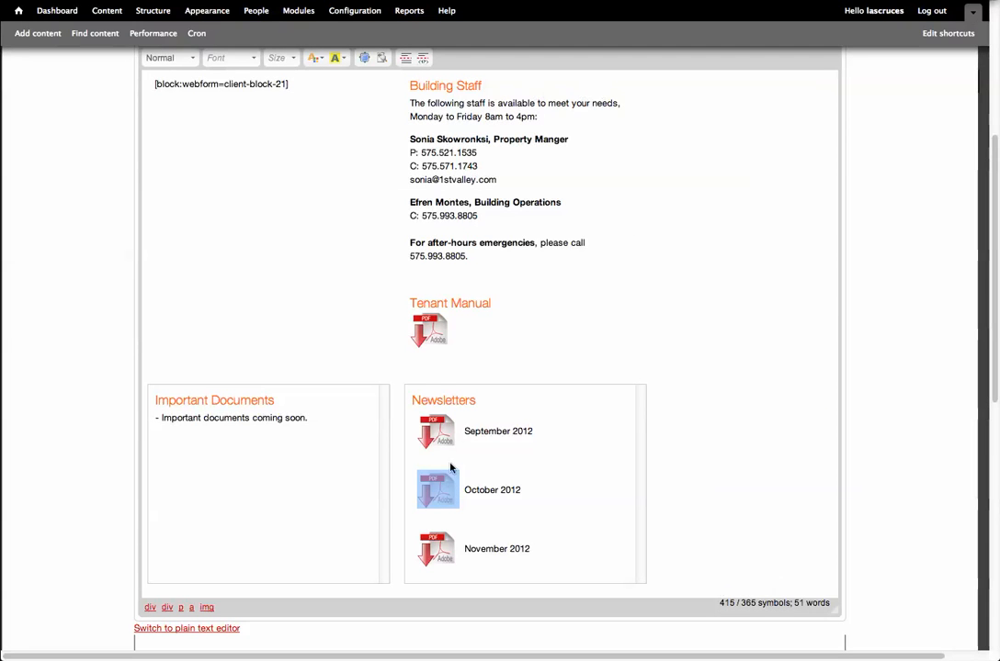
Set the September 2012 newsletter icon's link target to New Window (_blank) and apply the link
double_click(436, 432)
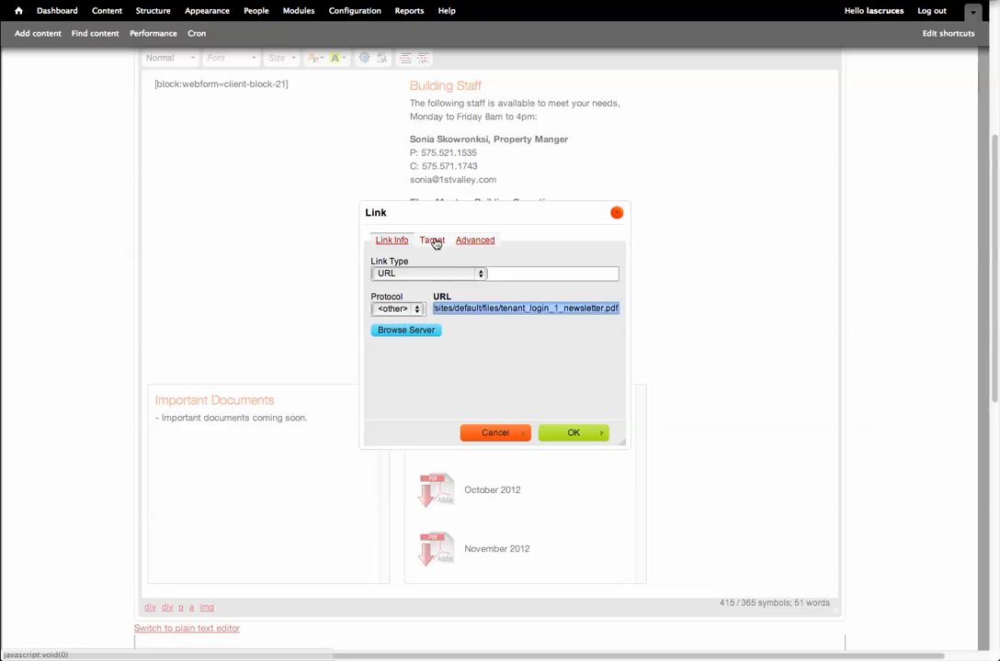
click(434, 240)
click(441, 274)
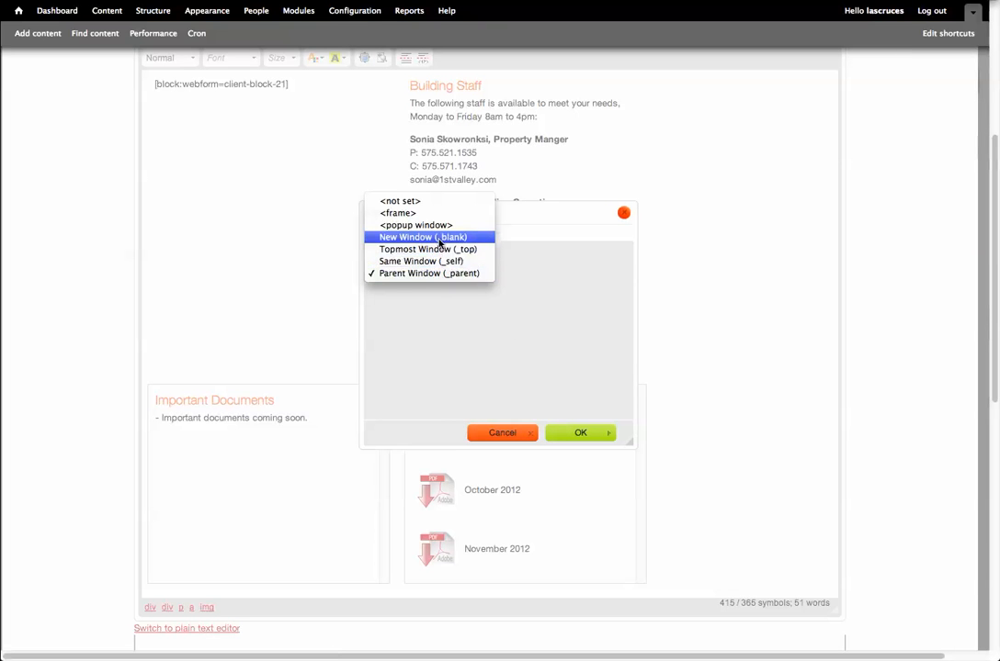
click(450, 233)
click(576, 432)
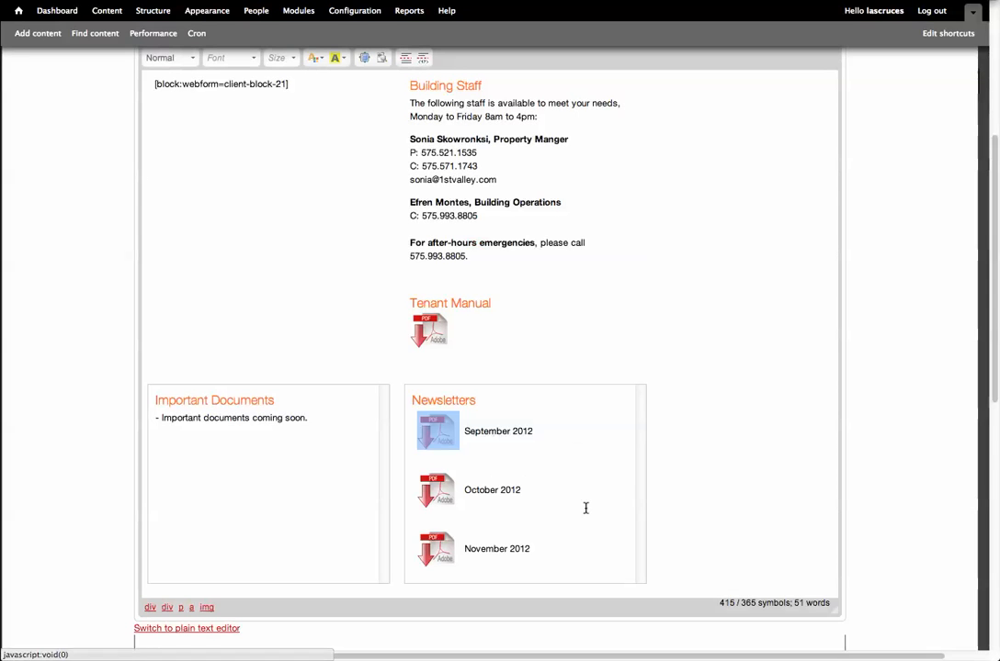
click(497, 456)
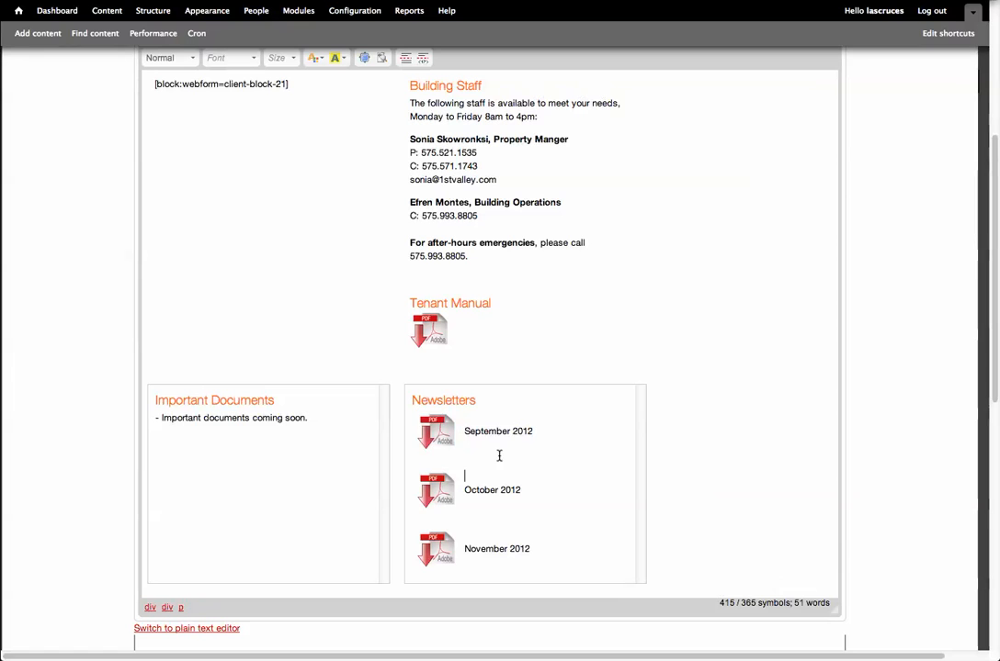
Copy the September 2012 PDF icon and paste it in place of the dash before the Important Documents text
click(444, 440)
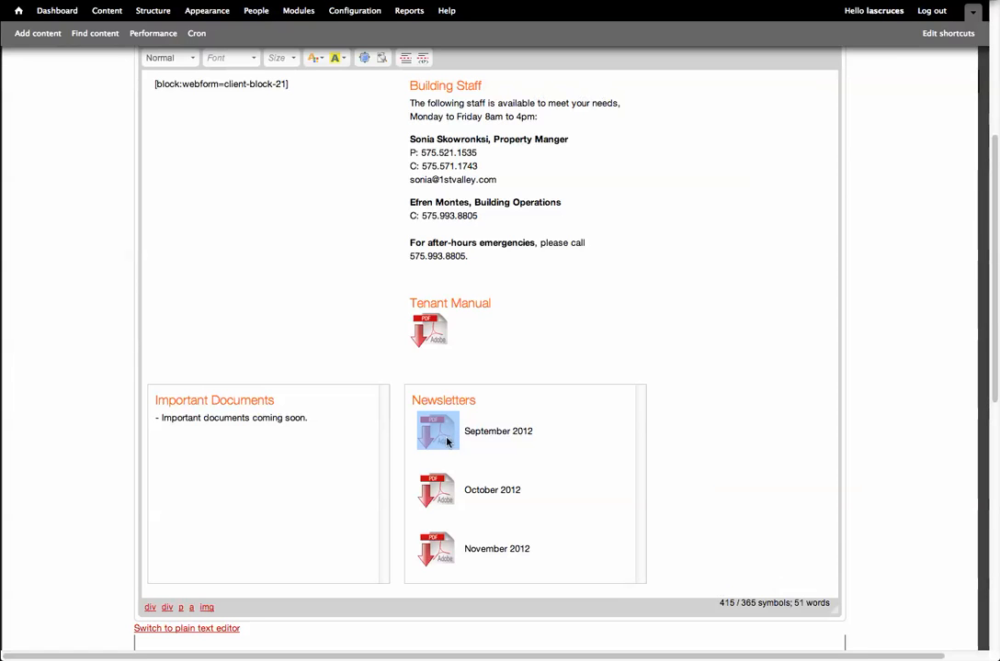
key(ctrl+c)
click(163, 418)
key(BackSpace)
key(BackSpace)
key(ctrl+v)
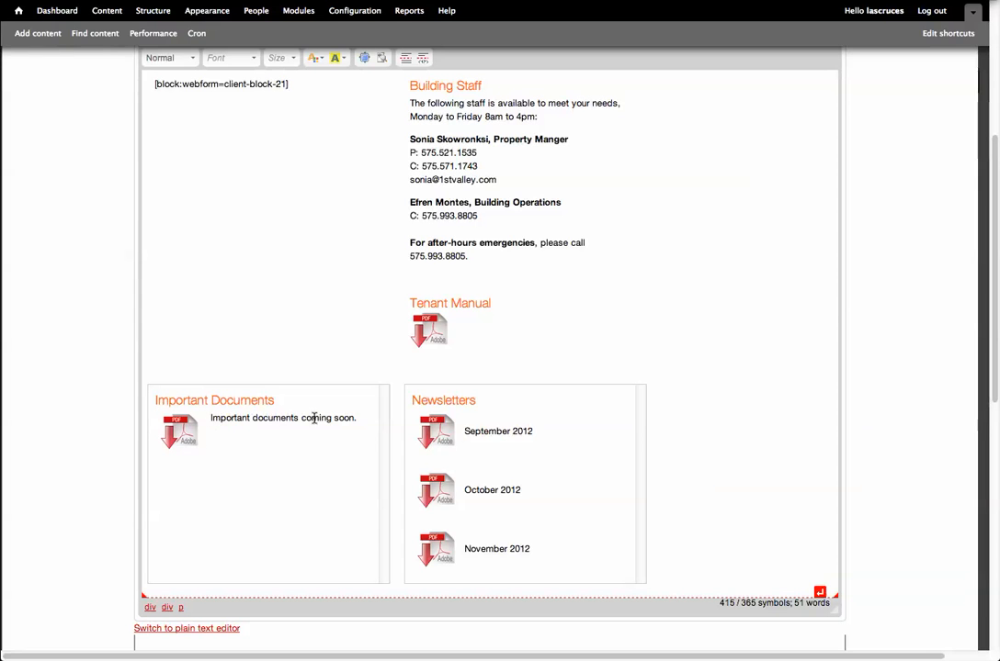
double_click(176, 432)
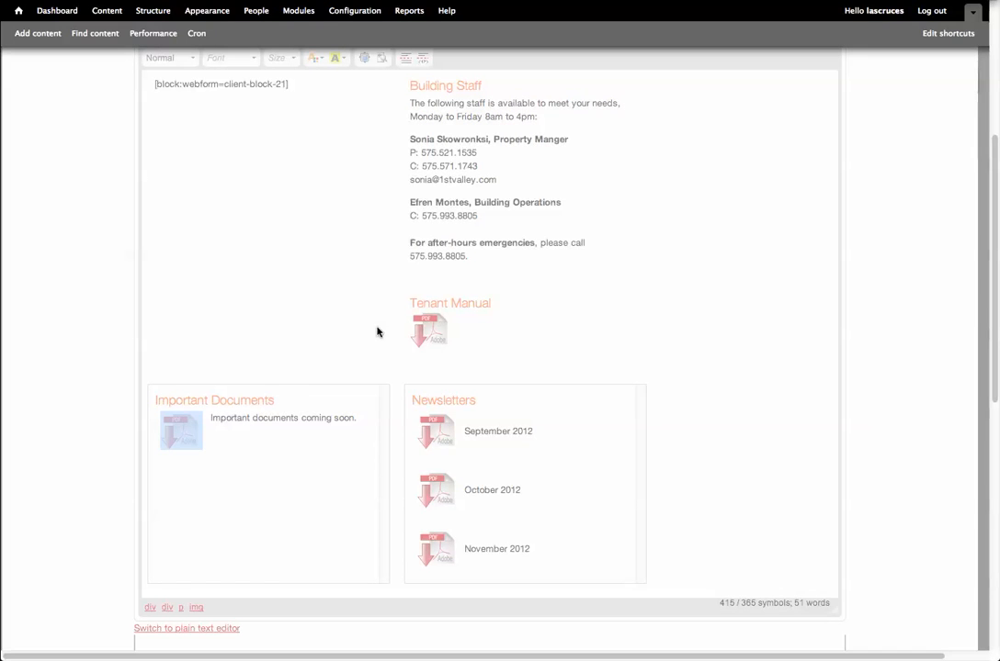
click(629, 226)
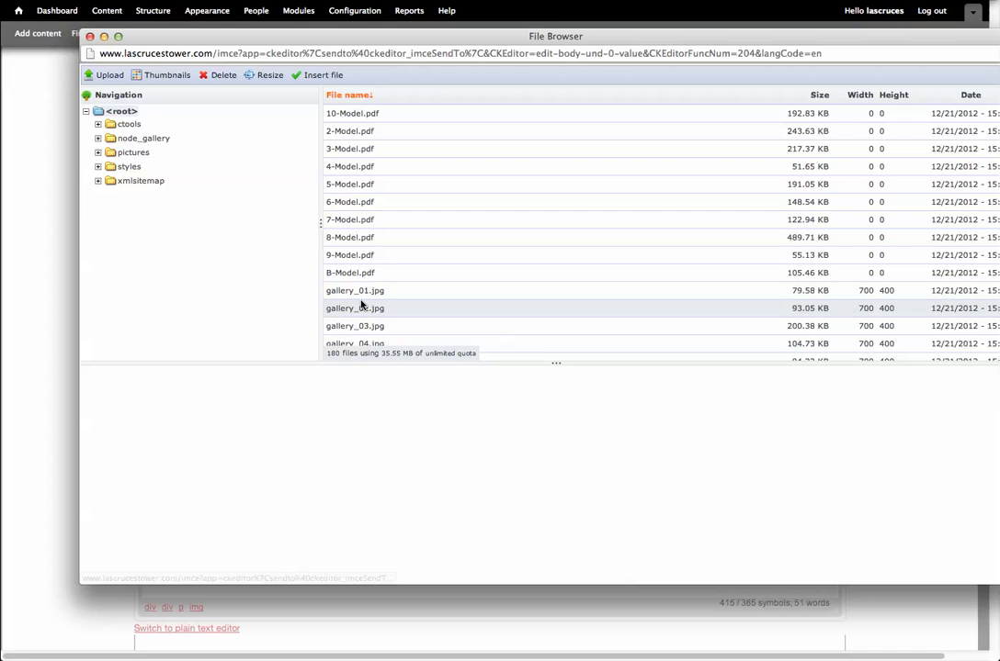
click(103, 74)
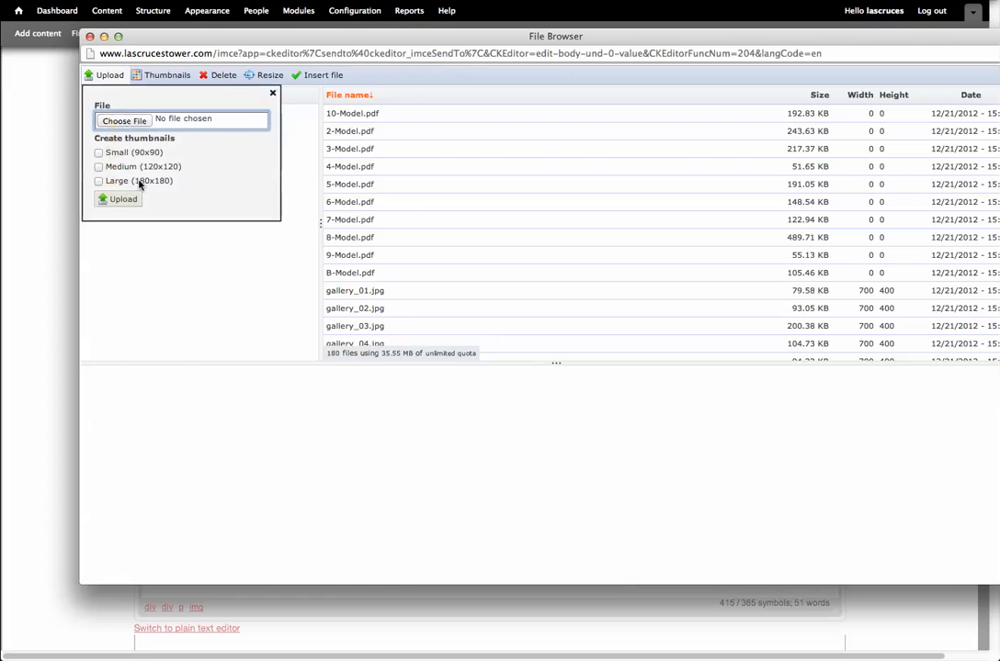
click(125, 121)
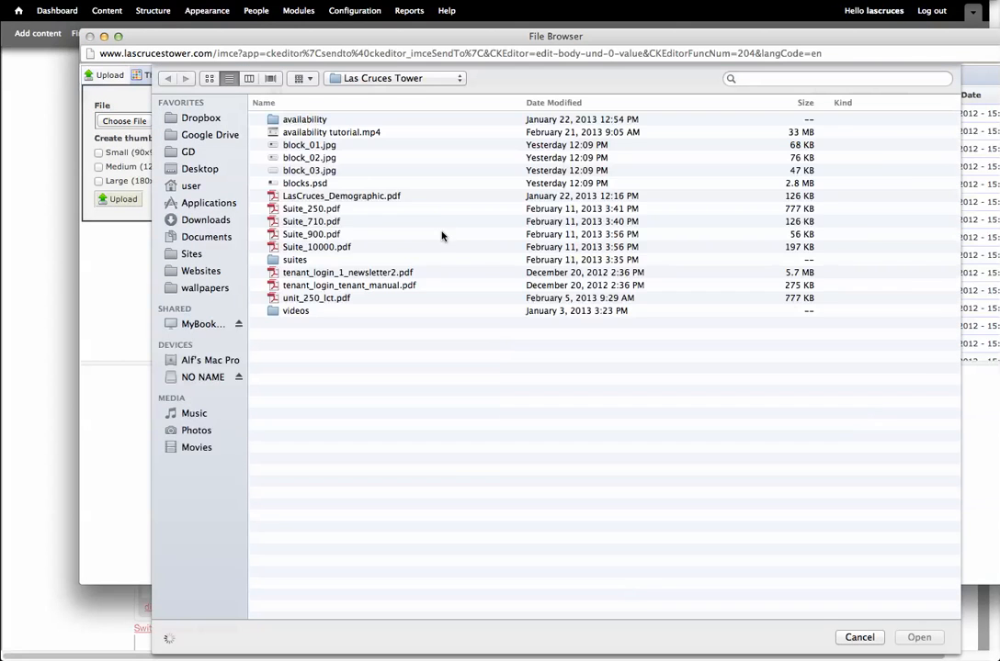
click(874, 638)
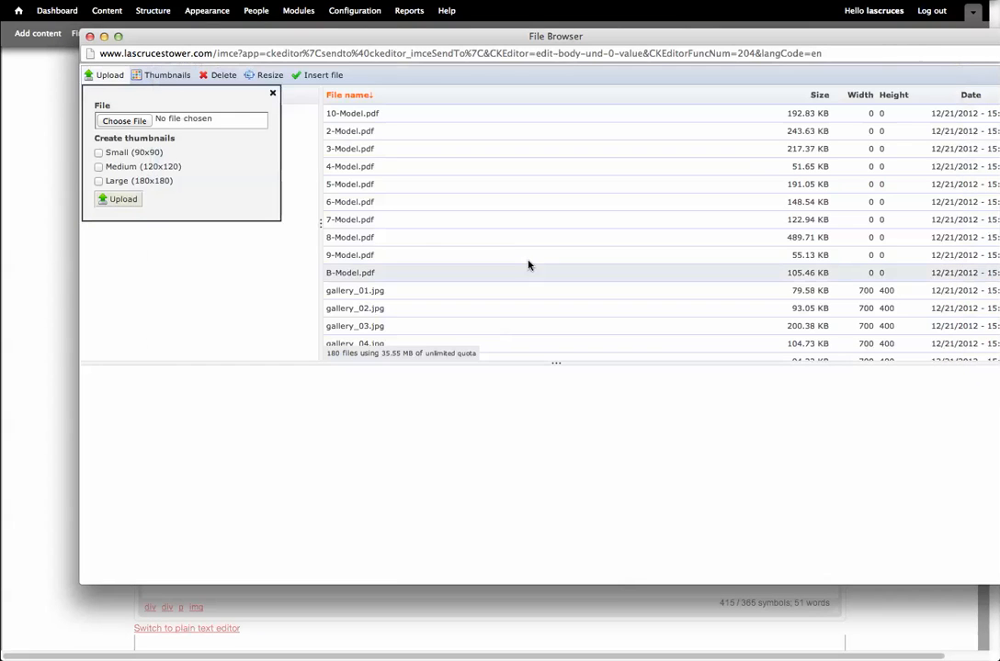
click(90, 36)
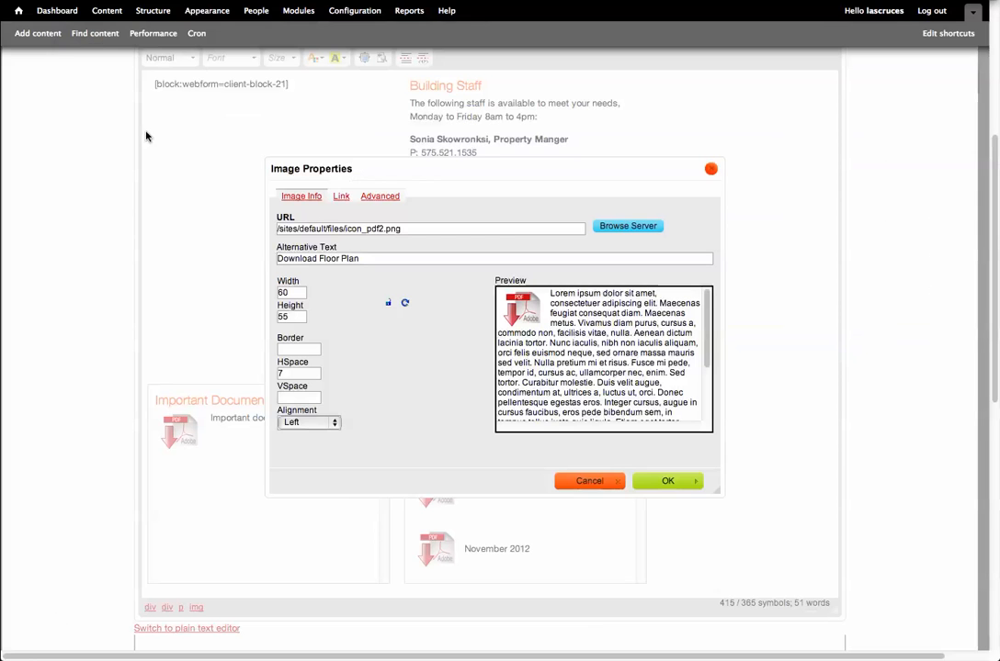
click(604, 480)
Undo the icon insertion in Important Documents and delete the October 2012 and November 2012 newsletter entries
click(213, 462)
key(super+z)
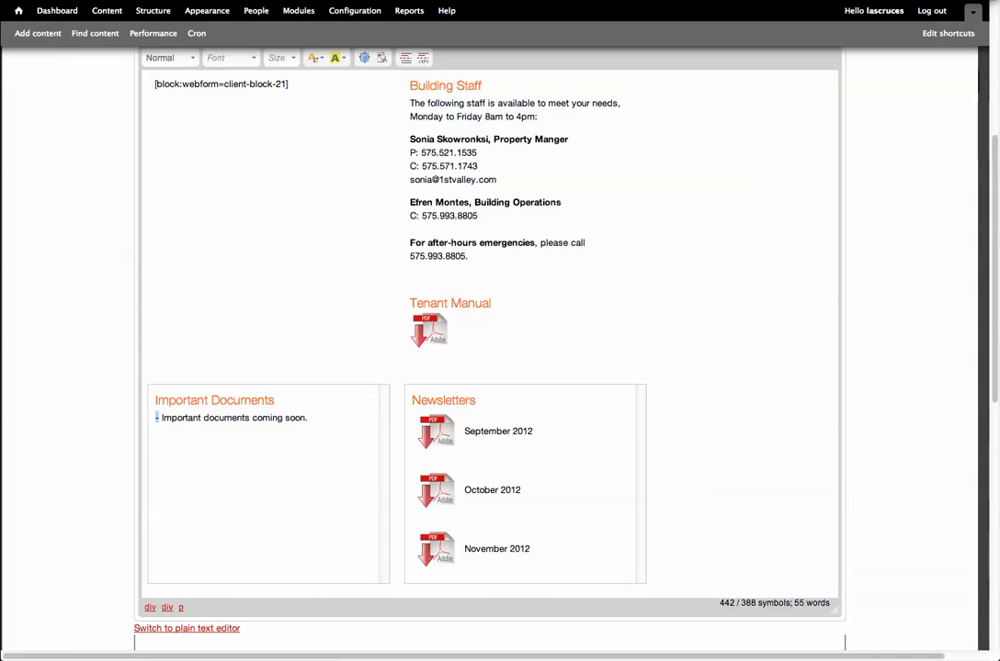
click(491, 485)
drag(558, 531, 413, 480)
key(BackSpace)
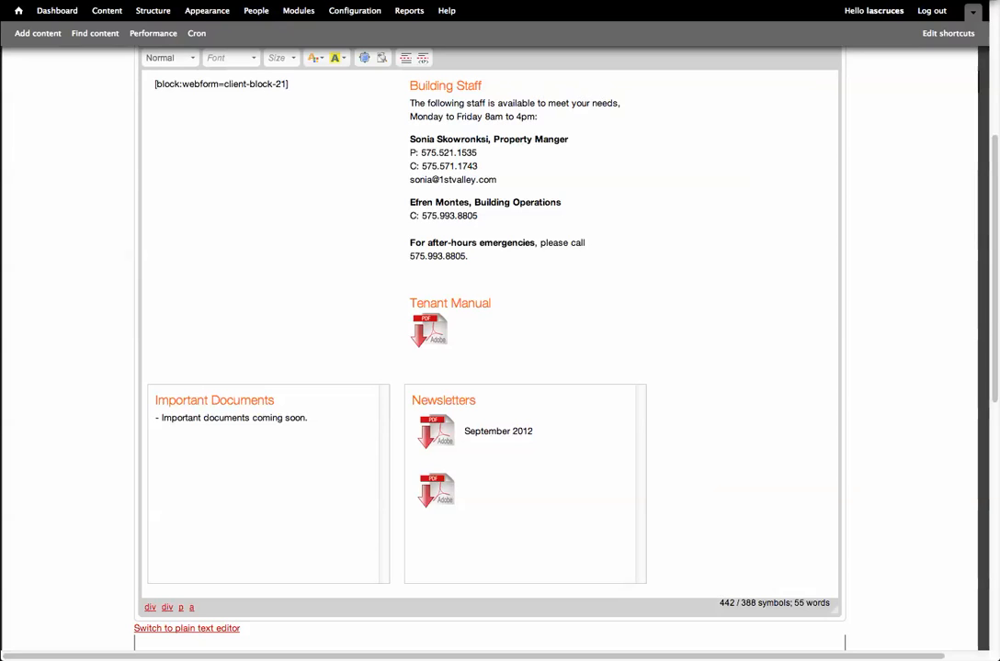
key(BackSpace)
key(BackSpace)
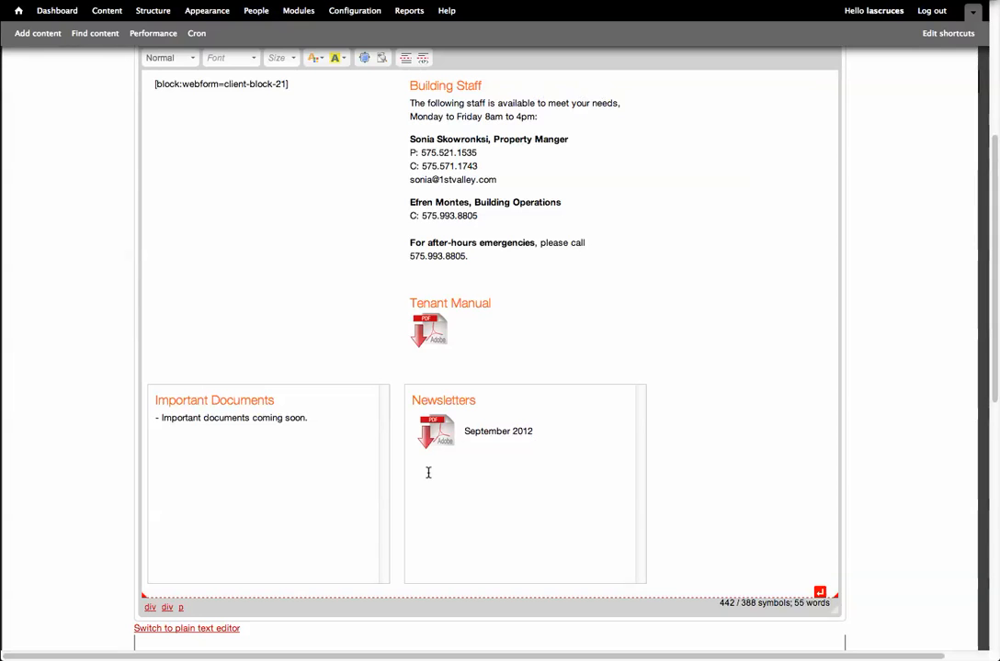
Copy the September 2012 newsletter entry and paste the duplicate above the original, directly under the Newsletters heading
drag(551, 431, 416, 424)
key(Left)
key(Return)
key(Return)
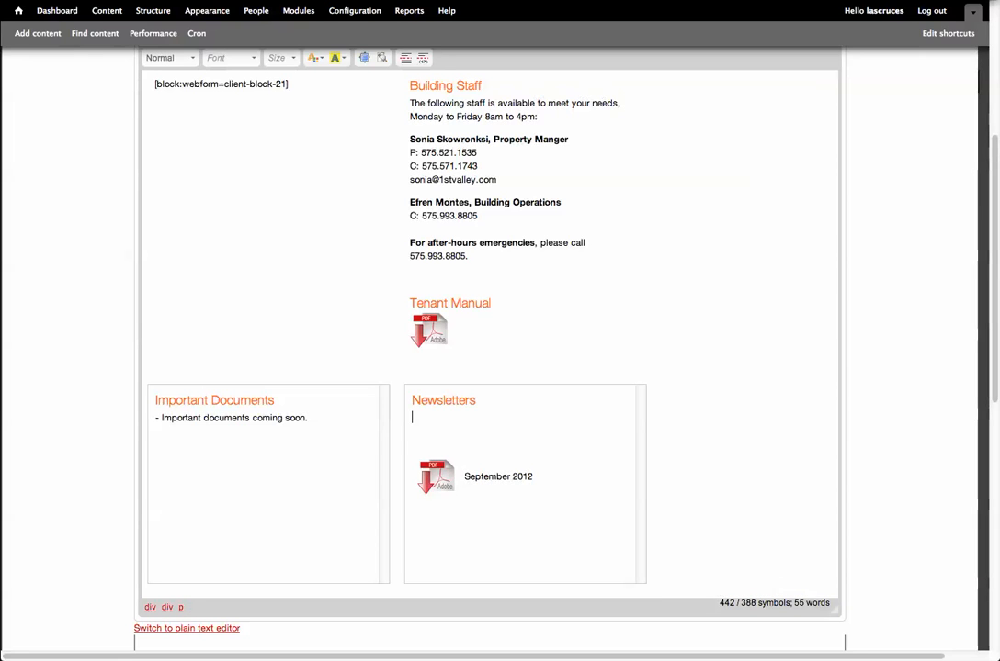
key(ctrl+v)
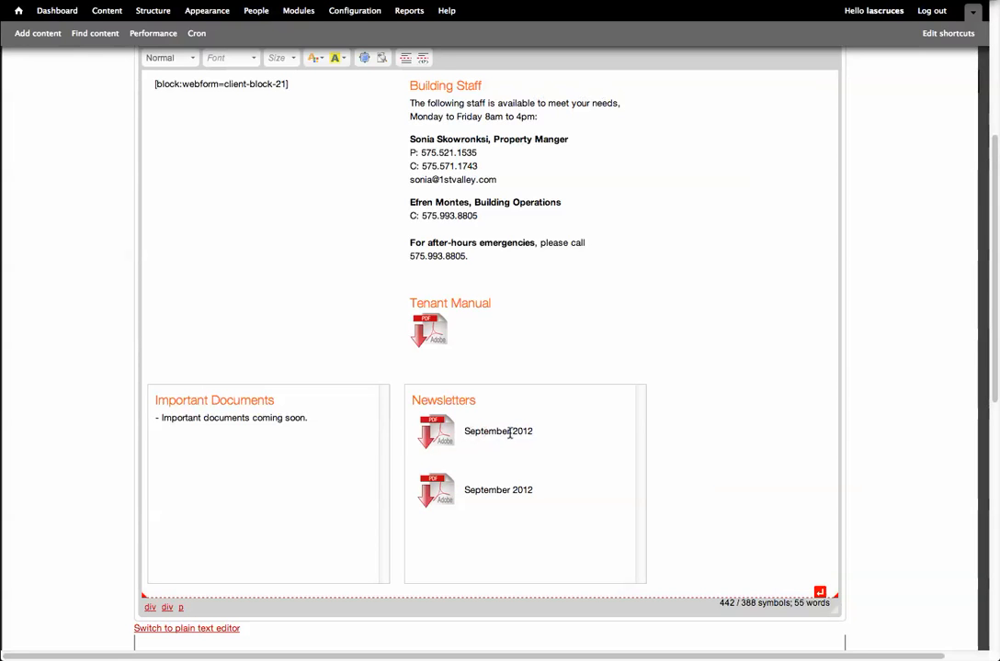
Change the upper duplicate newsletter entry's label to April 2013 and open its PDF icon's link settings, dismissing them without edits
drag(512, 434, 467, 433)
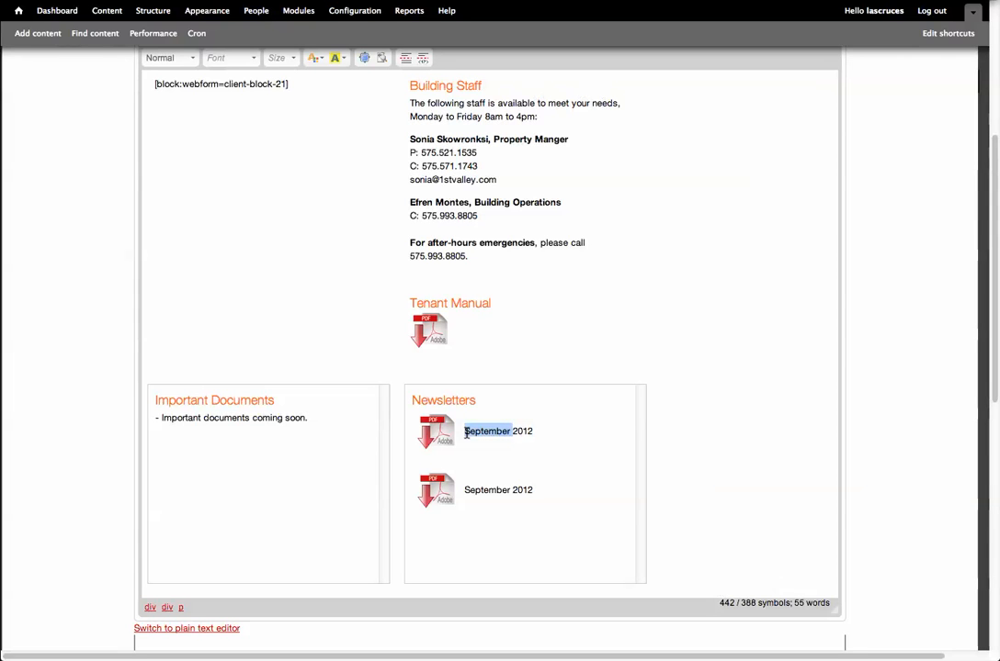
text(A)
text(pril 201)
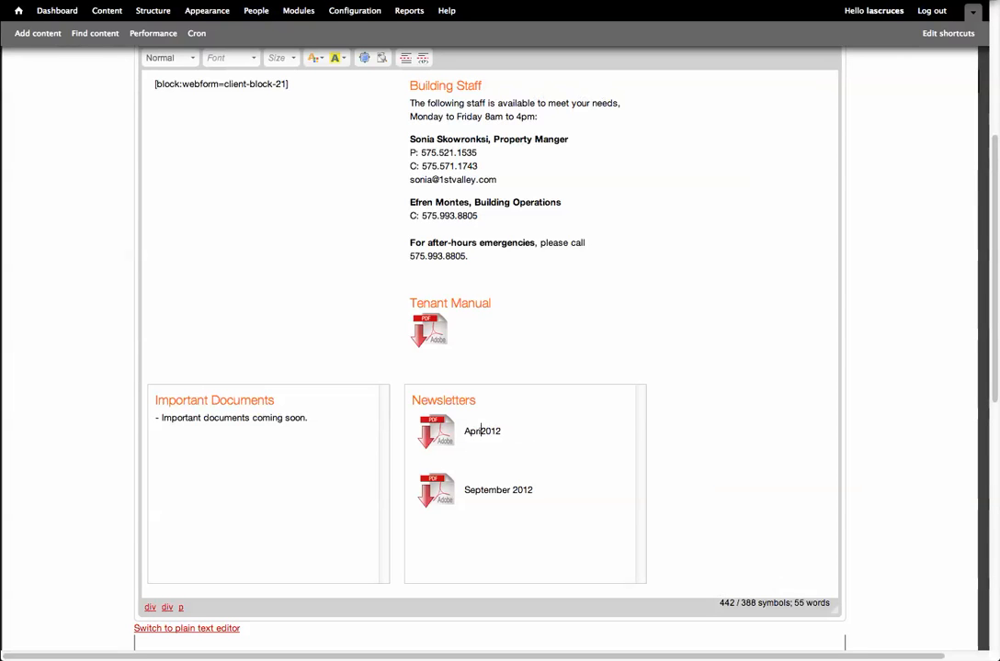
text(3)
double_click(445, 438)
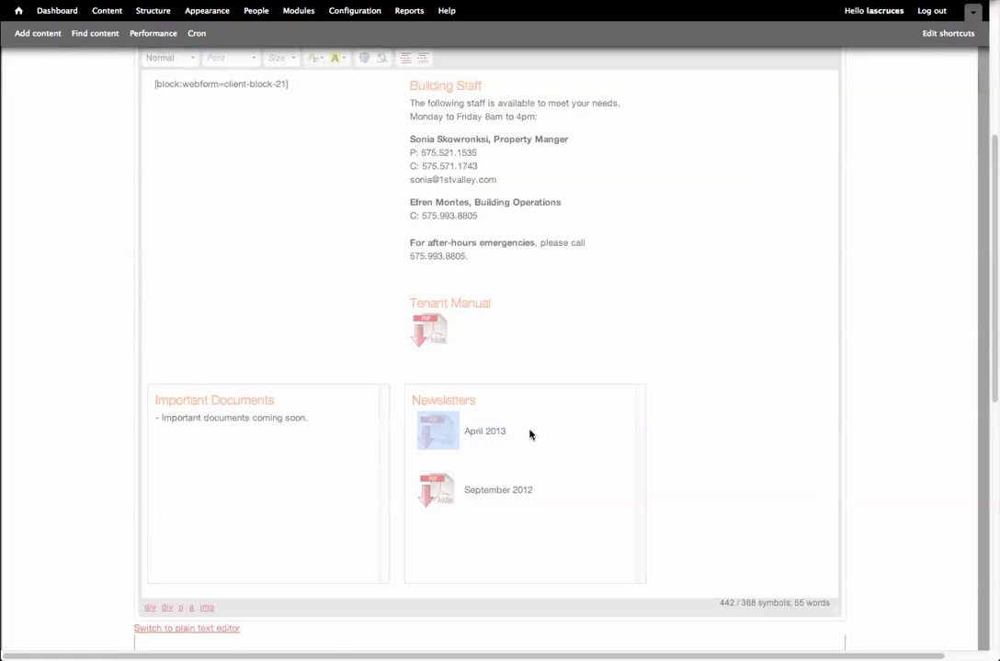
click(496, 432)
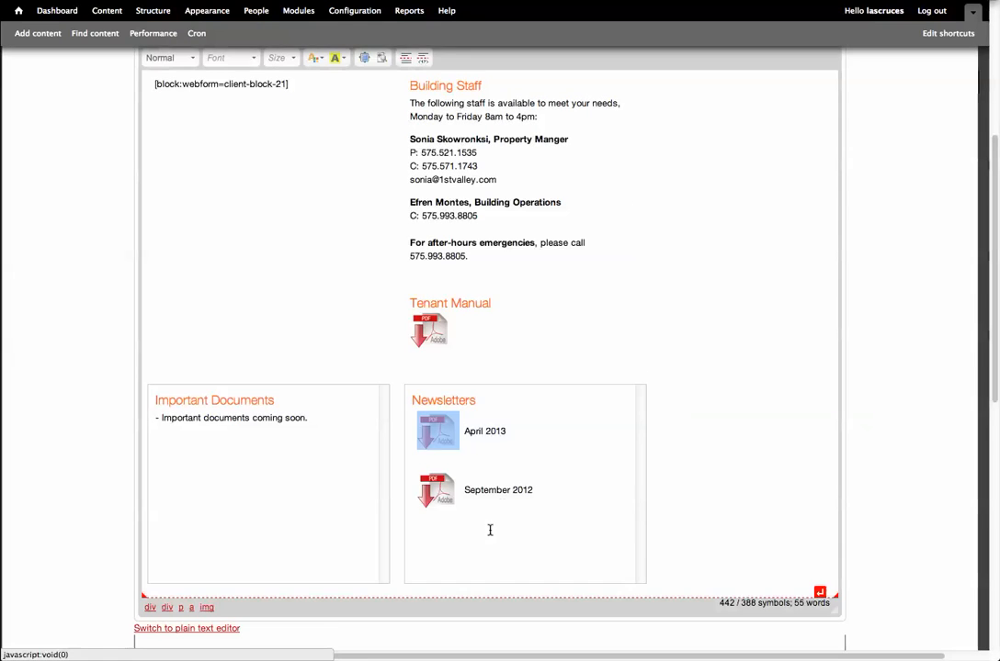
Delete the April 2013 newsletter entry and the blank lines left above the September 2012 entry
drag(414, 485, 420, 447)
click(435, 441)
drag(504, 440, 426, 431)
key(BackSpace)
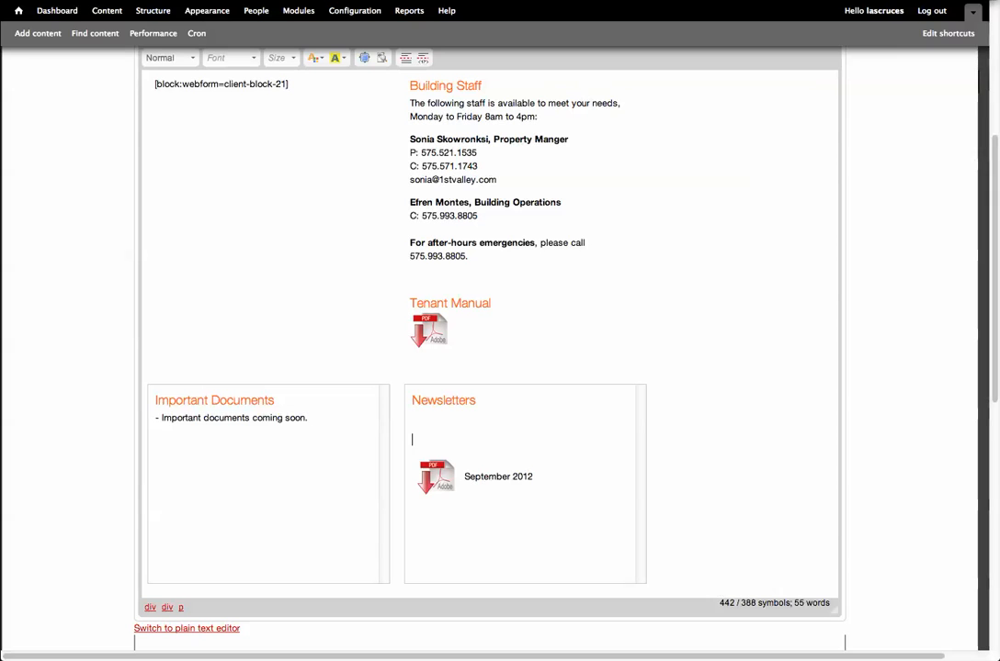
key(BackSpace)
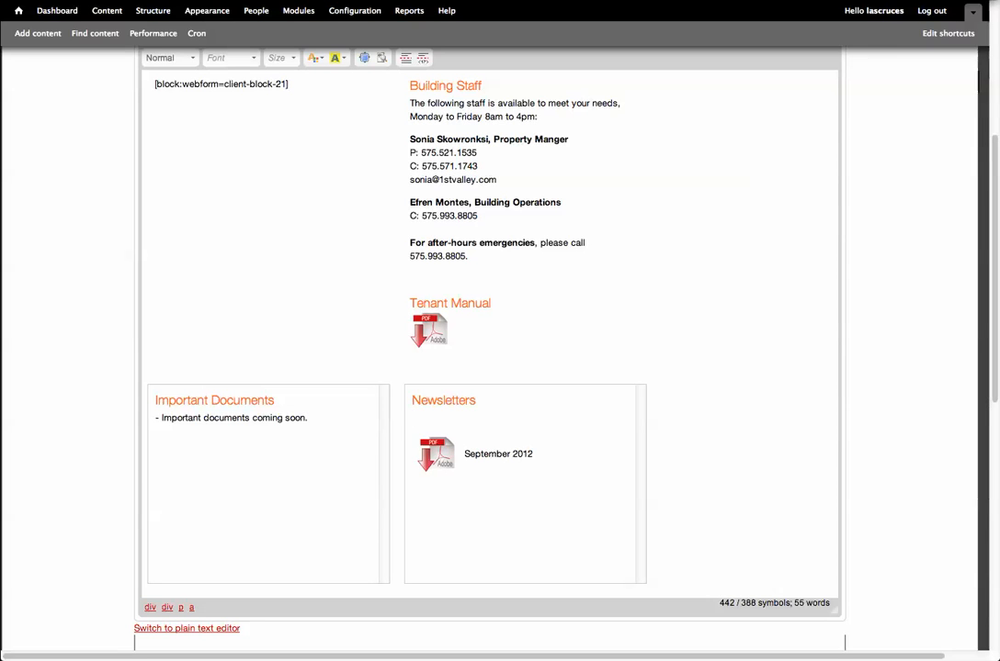
key(BackSpace)
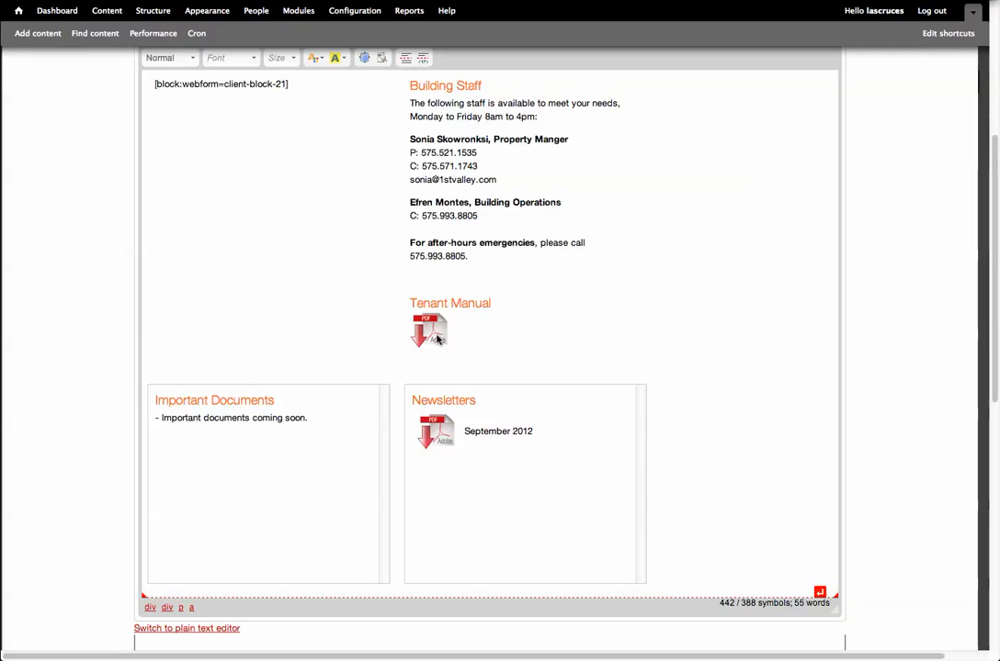
Check the link URLs behind the Tenant Manual icon and the September 2012 newsletter icon, cancelling out of each link dialog
double_click(437, 338)
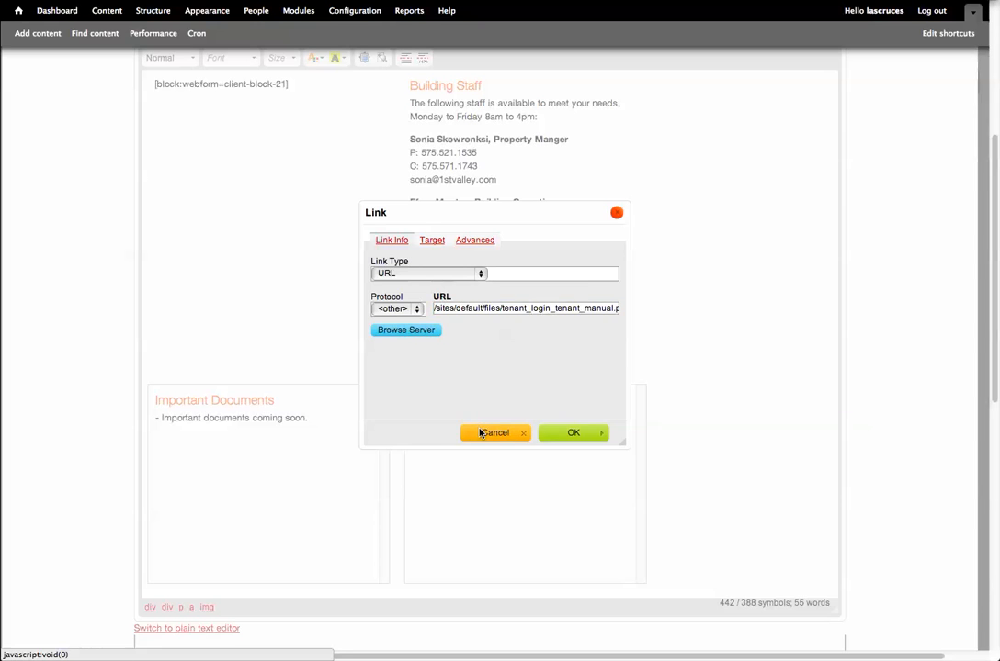
click(495, 433)
click(442, 434)
double_click(442, 433)
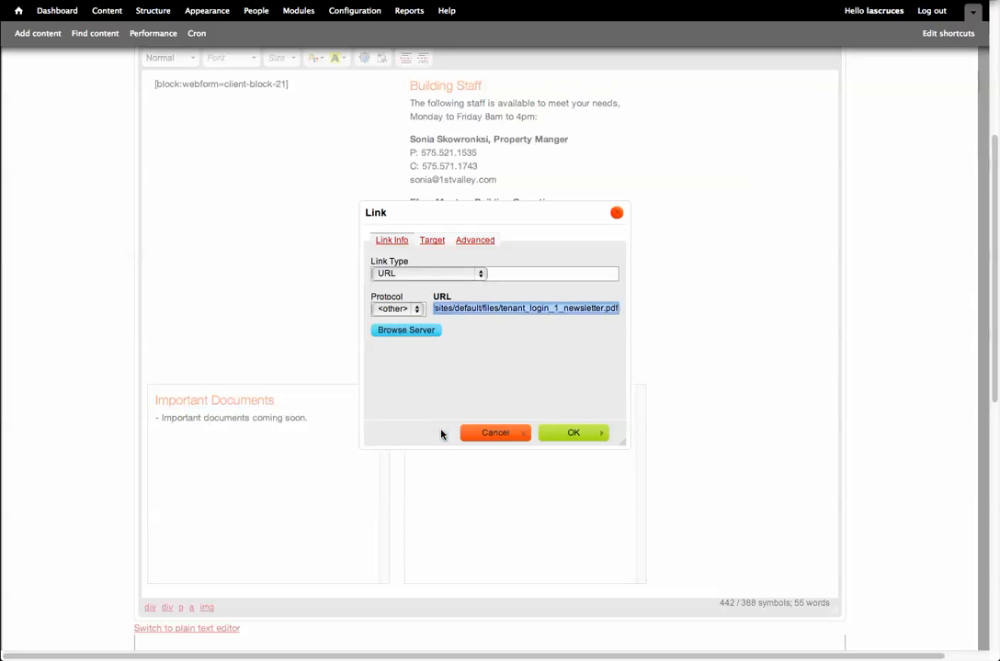
click(492, 431)
triple_click(534, 432)
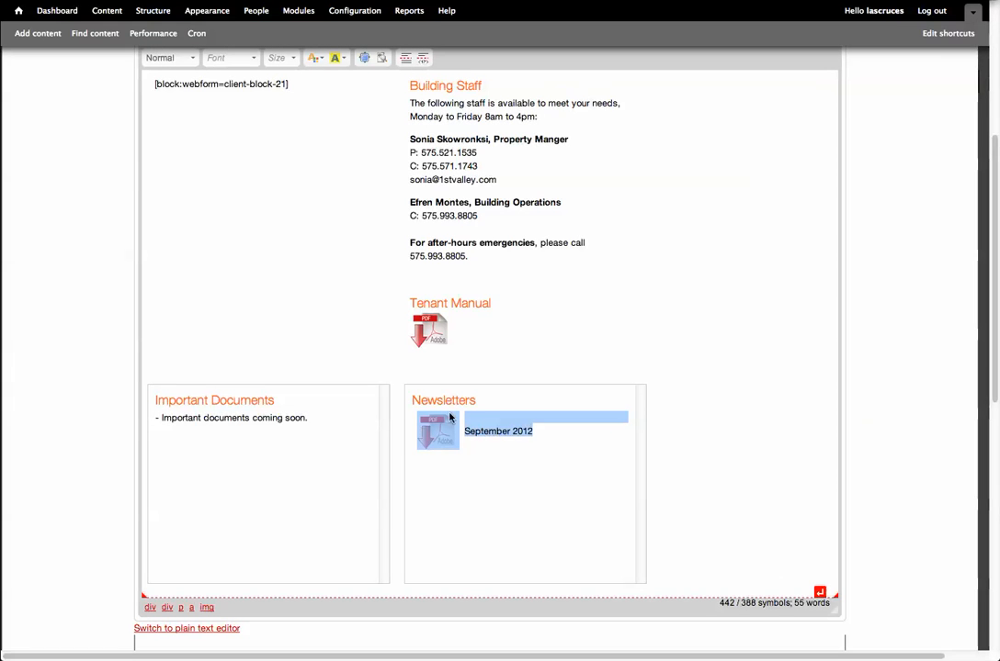
click(568, 433)
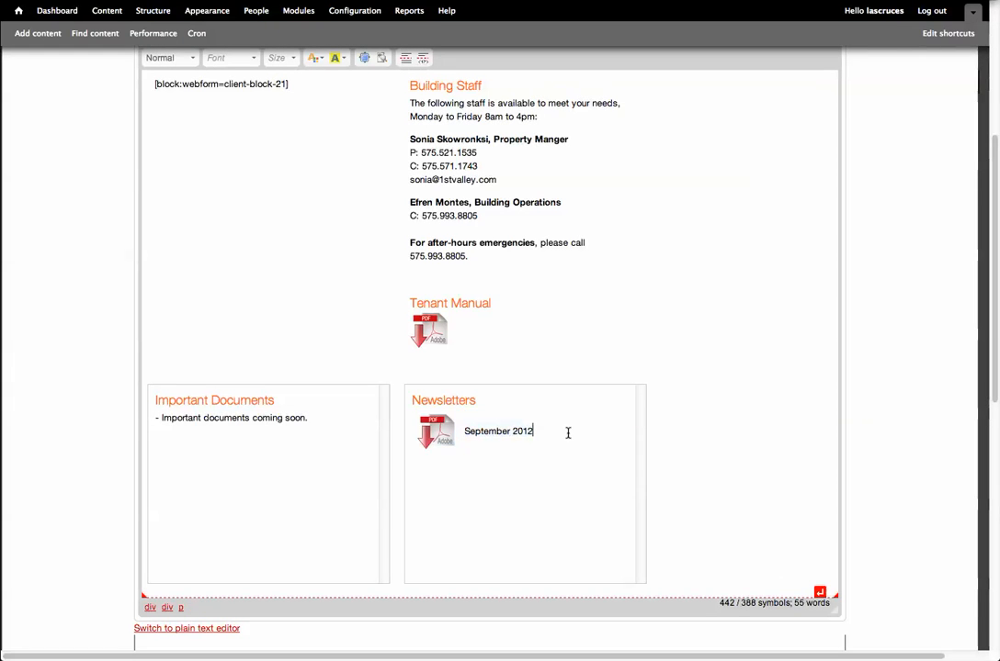
scroll(596, 392, up, 2)
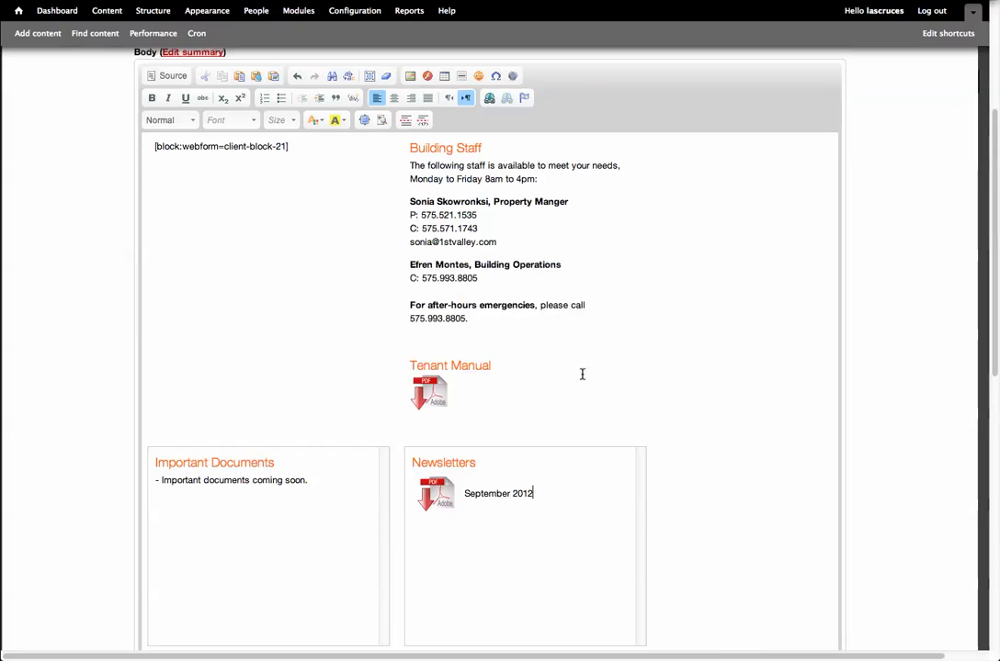